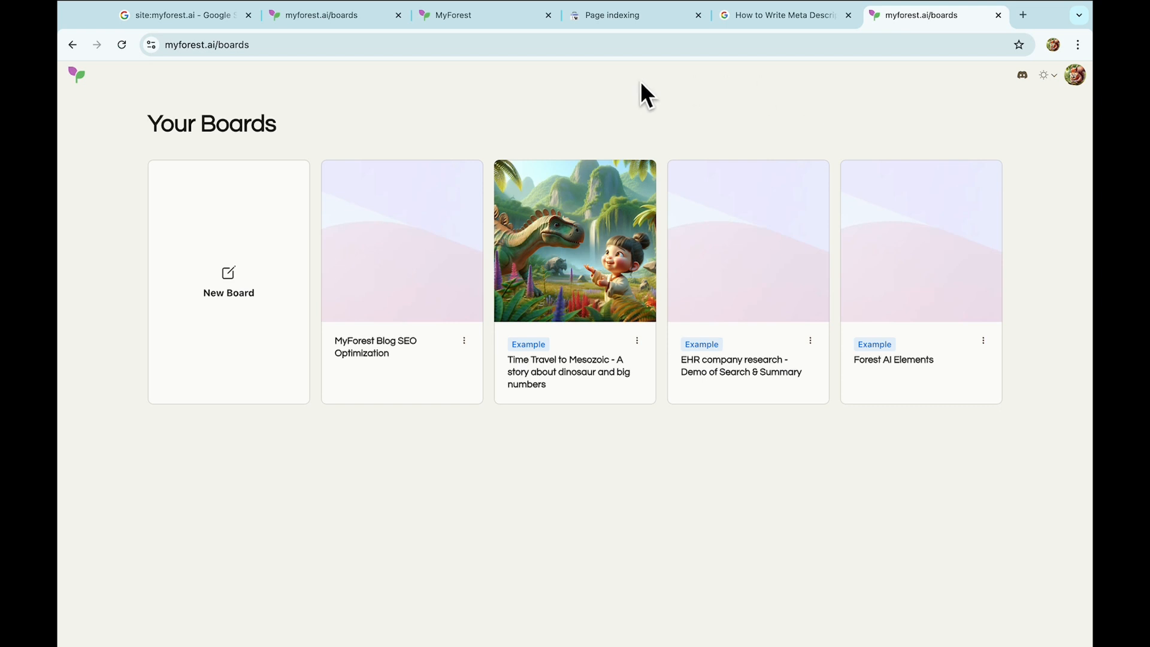
- Create a new board titled "MyForest Pages Meta Description"
{"action": "left_click", "coordinate": [235, 255]}
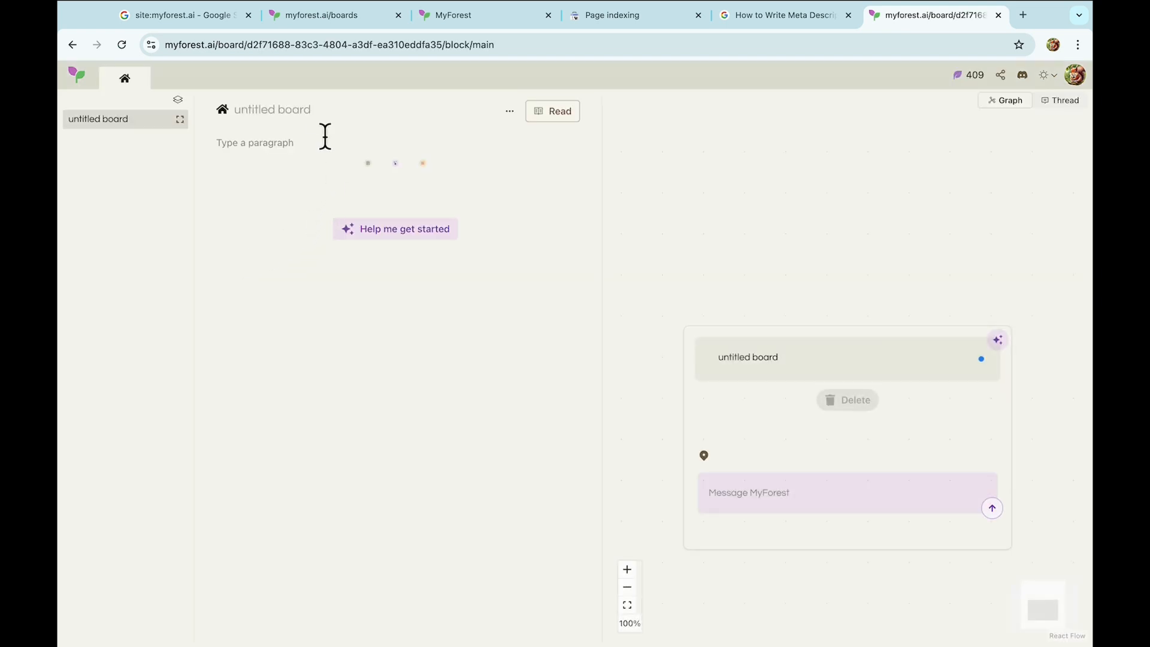
{"action": "left_click", "coordinate": [306, 108]}
{"action": "type", "text": "MyForest Pages Meta Description"}
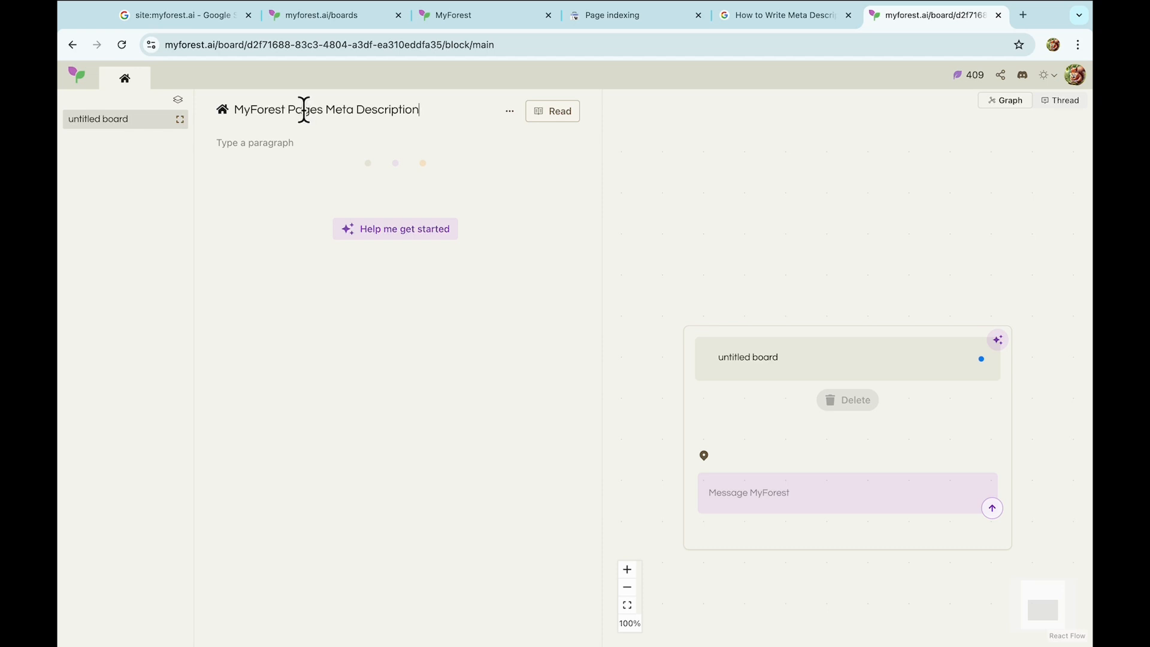
- Add a context block titled "Goal" containing "Create meta description for MyForest pages."
{"action": "left_click", "coordinate": [423, 163]}
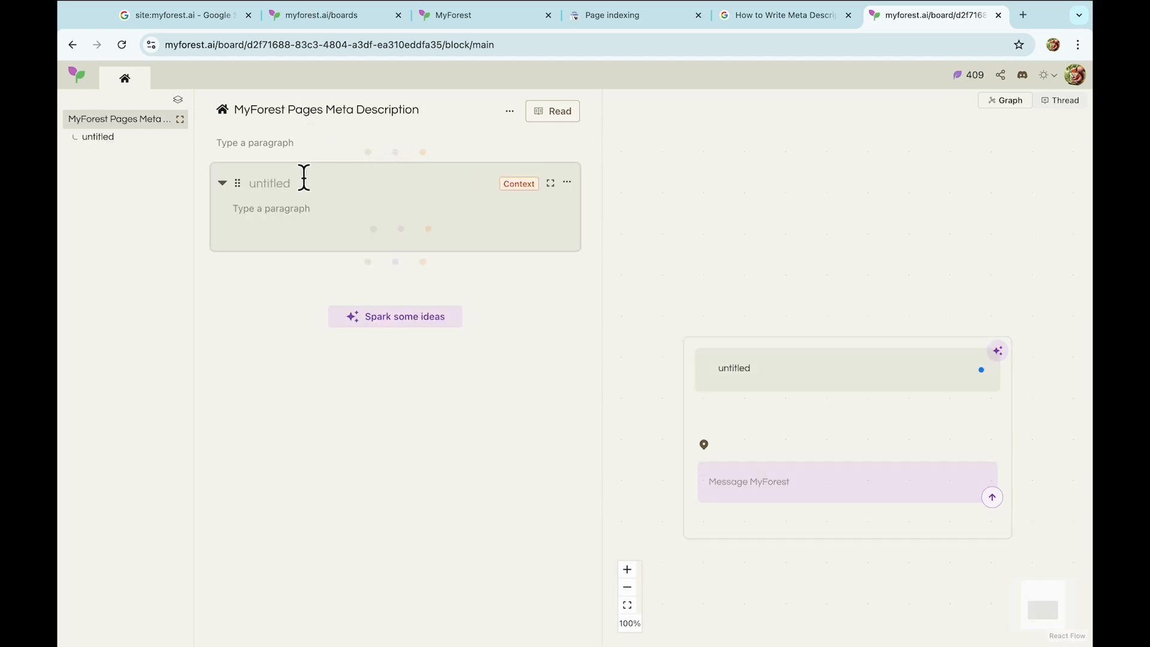
{"action": "double_click", "coordinate": [304, 177]}
{"action": "type", "text": "Goal"}
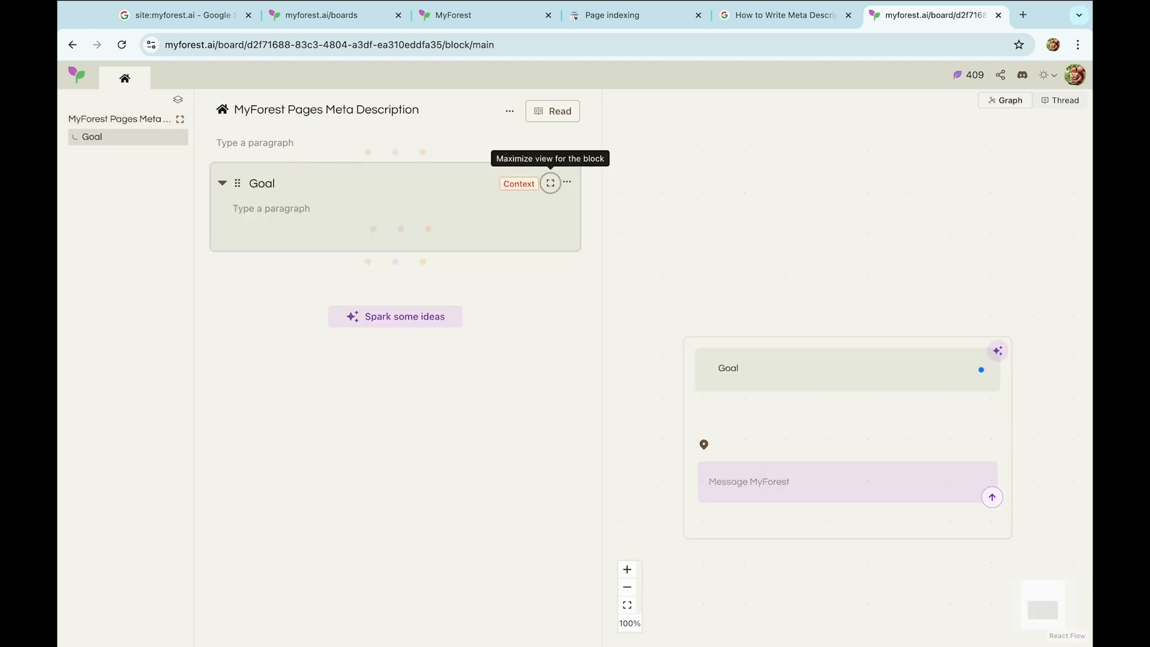
{"action": "key", "text": "Return"}
{"action": "type", "text": "Create m"}
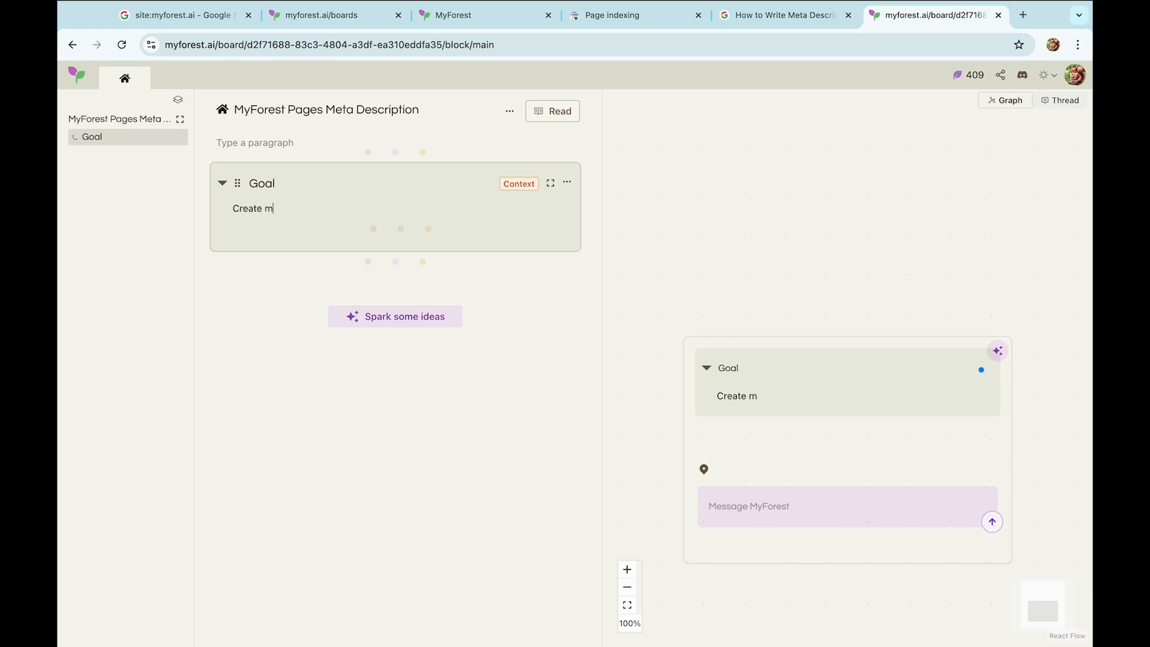
{"action": "type", "text": "eta description "}
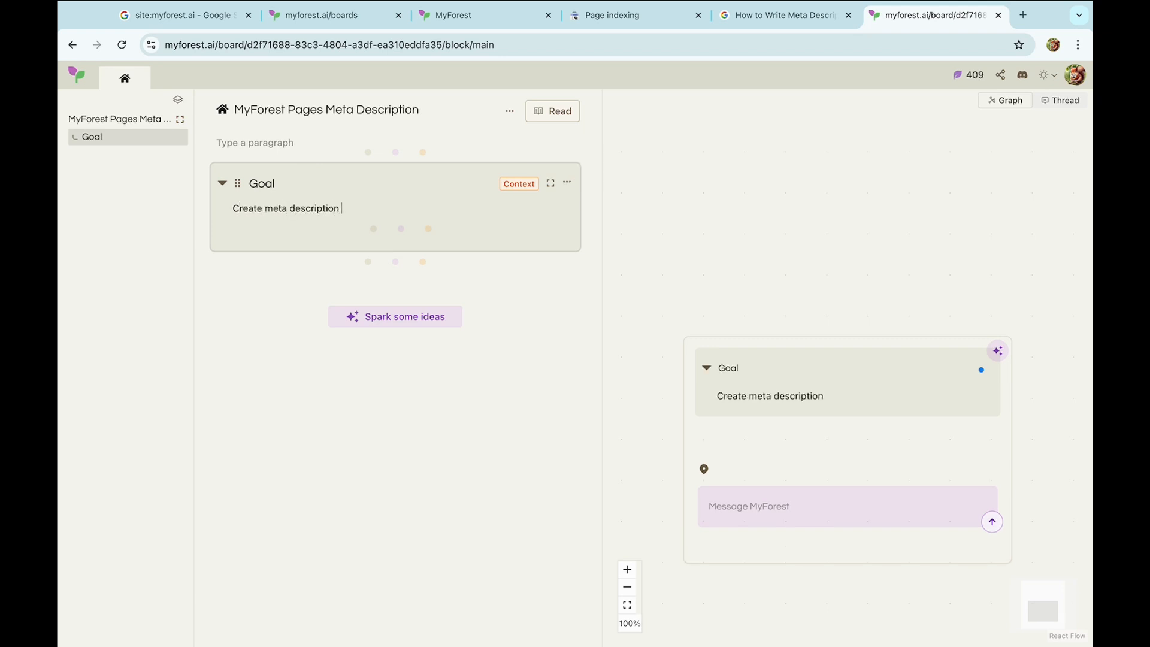
{"action": "type", "text": "for MyForest pages."}
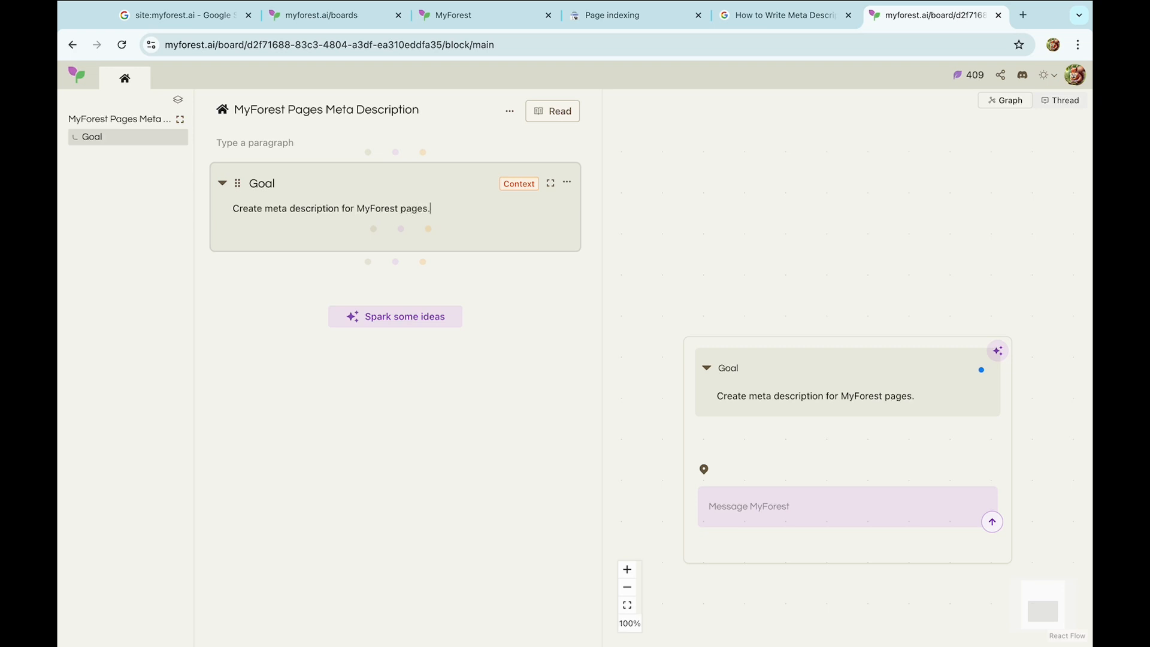
- Copy the highlighted meta description tag definition from the Google Search Central page into the Goal block as a separate paragraph
{"action": "key", "text": "Return"}
{"action": "key", "text": "Return"}
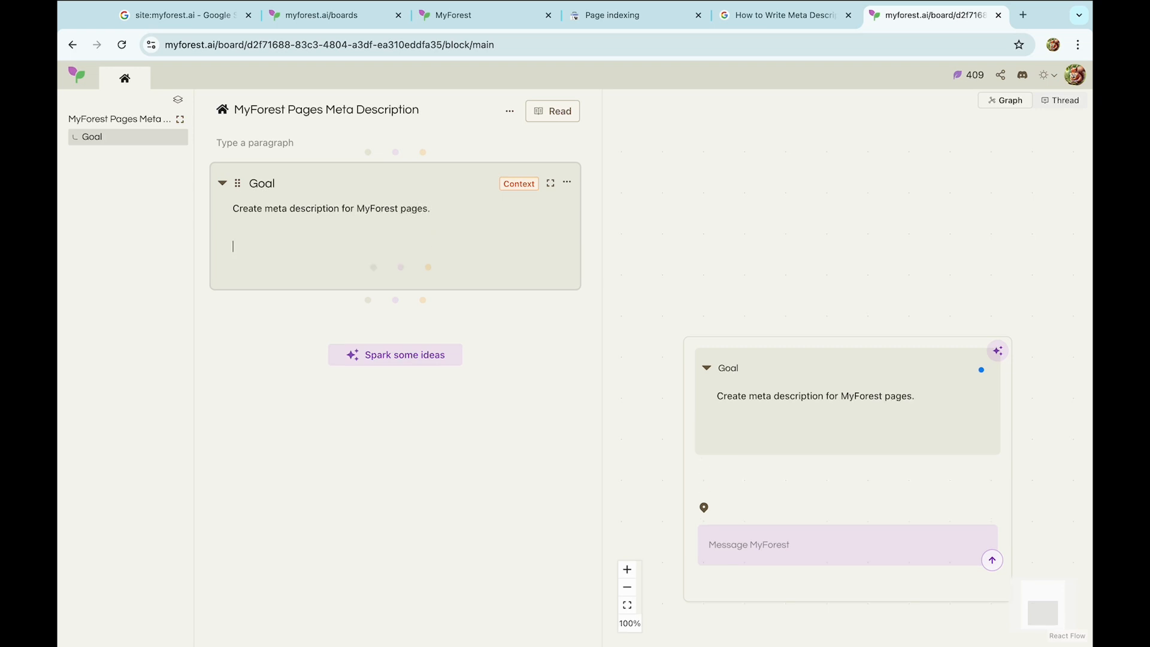
{"action": "left_click", "coordinate": [770, 16]}
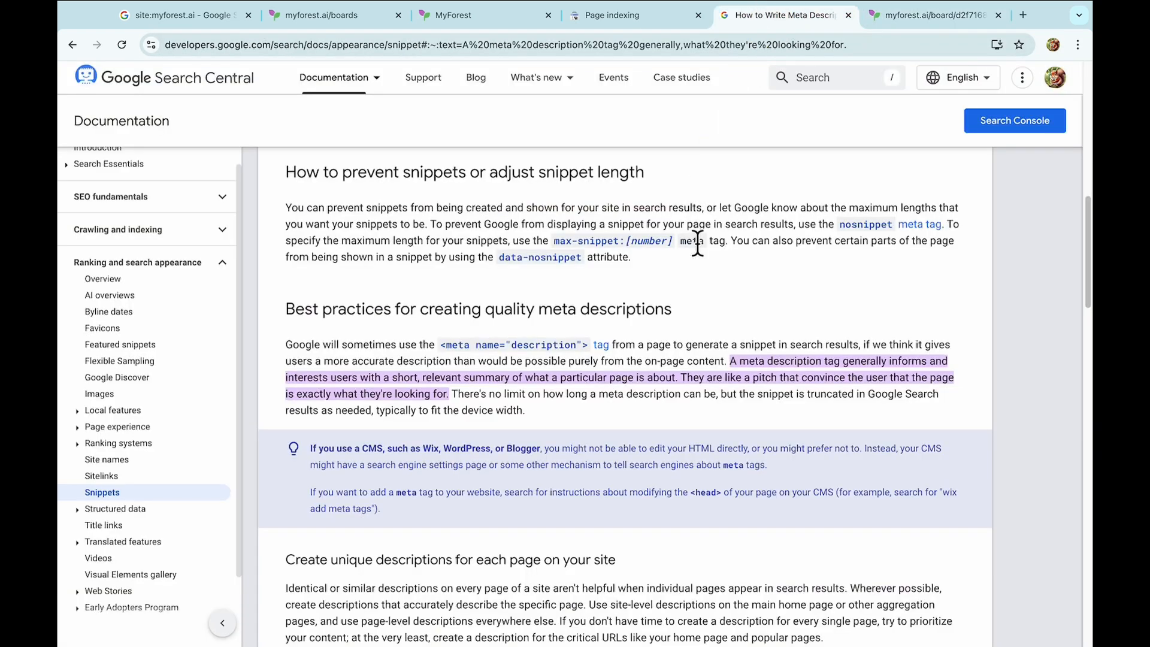
{"action": "left_click_drag", "start_coordinate": [730, 360], "coordinate": [455, 386]}
{"action": "key", "text": "super+c"}
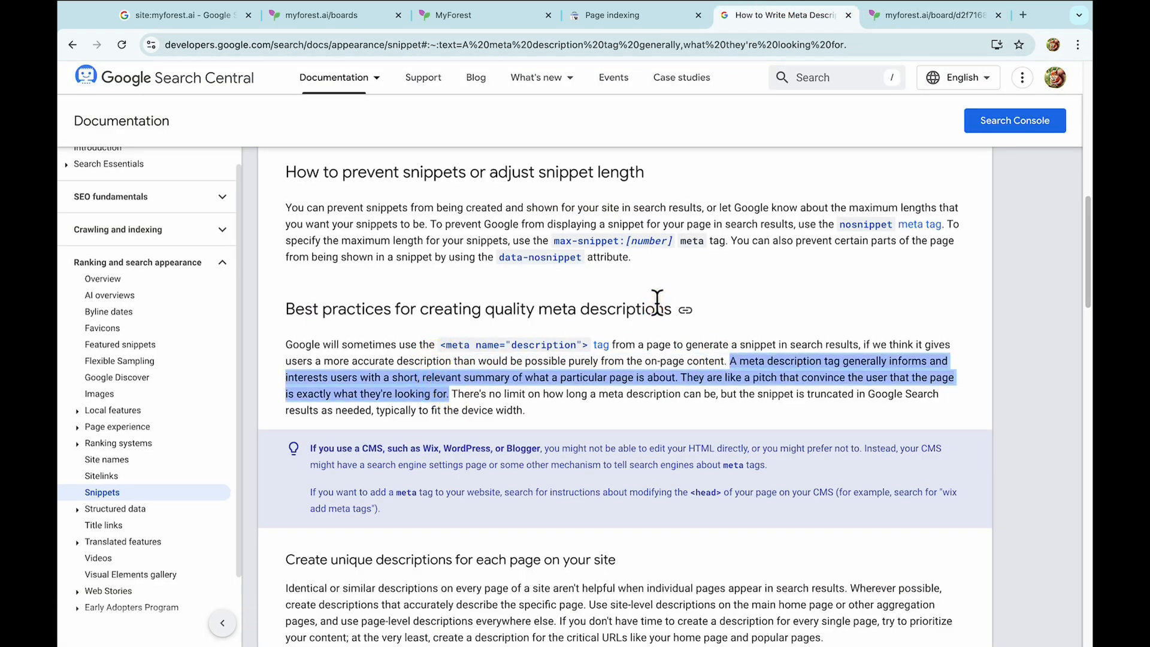
{"action": "left_click", "coordinate": [959, 8]}
{"action": "key", "text": "super+v"}
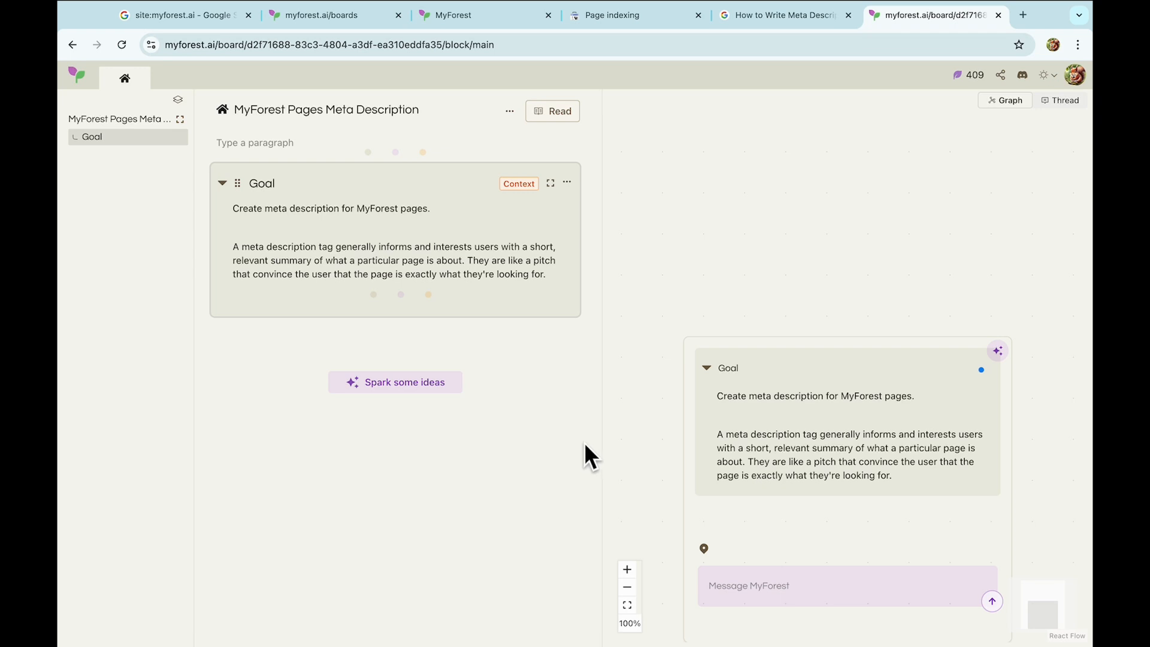
- Prompt MyForest on the Goal block with "Add requirement for length. Get info from Semrush. Consider desktop and mobile."
{"action": "scroll", "coordinate": [847, 552], "scroll_direction": "down", "scroll_amount": 2}
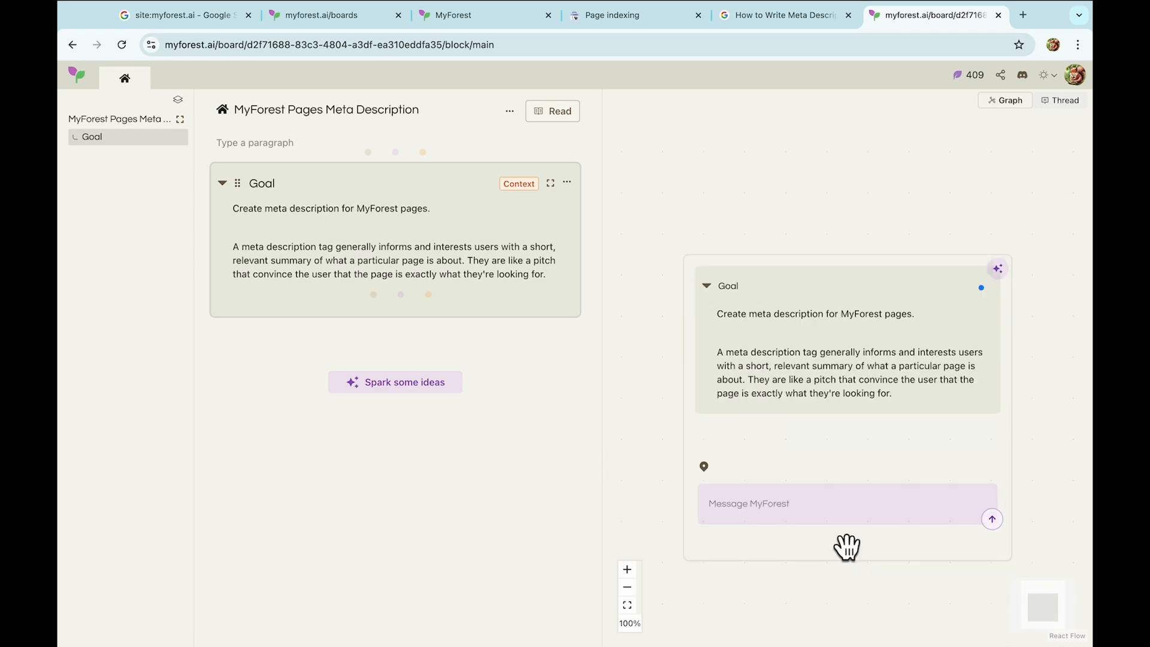
{"action": "type", "text": "Add requirement for length. Get info "}
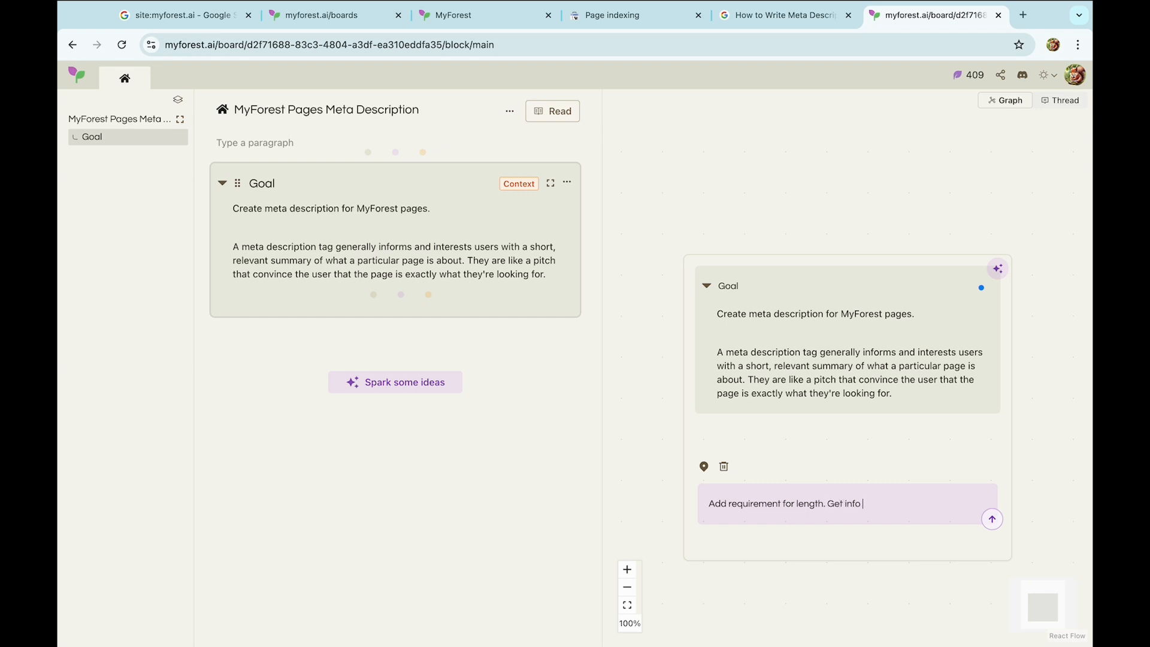
{"action": "type", "text": "from Semrush. Consider desktop and mobile"}
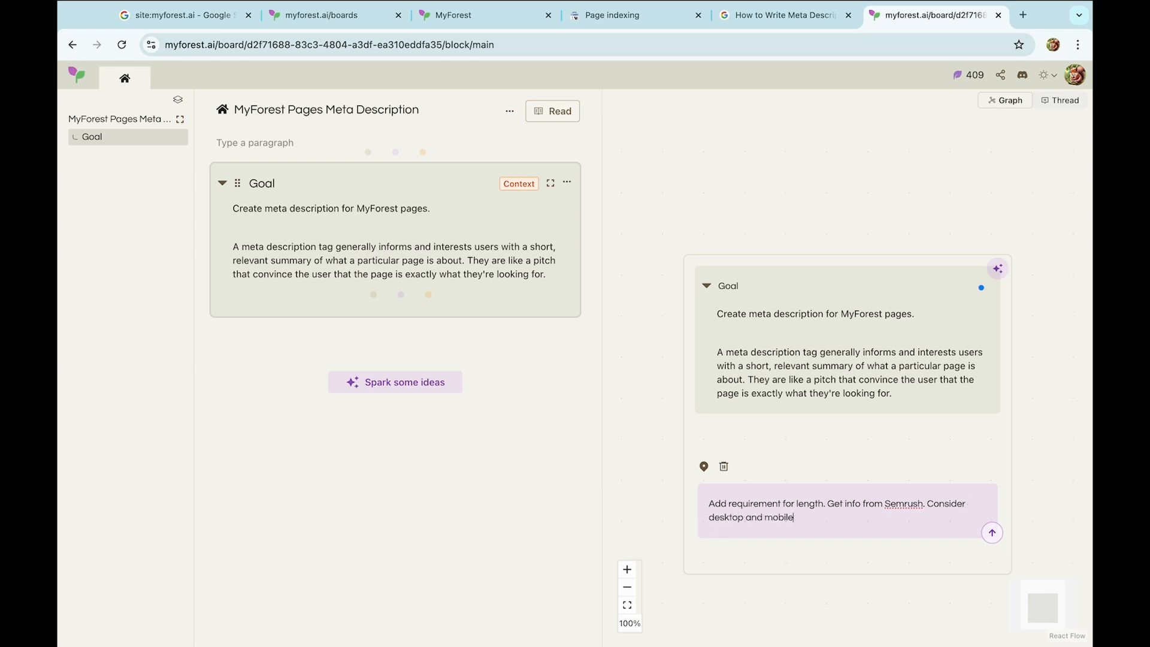
{"action": "type", "text": "."}
{"action": "key", "text": "Return"}
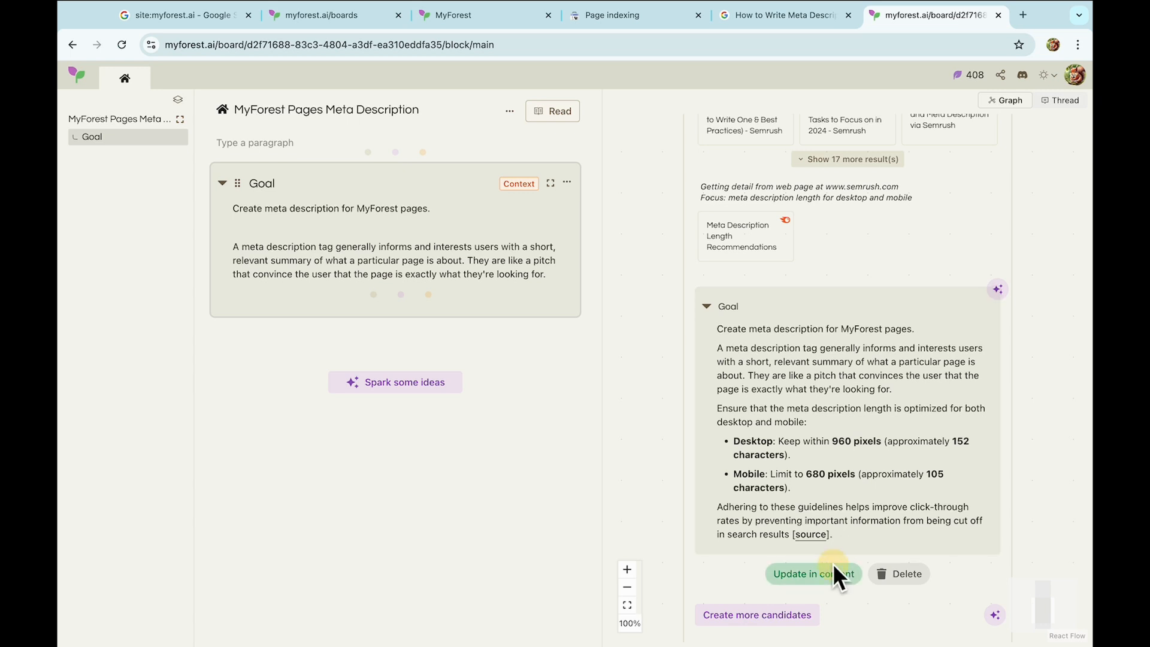
- Update the Goal block with the generated version, review the differences, and accept the updates
{"action": "left_click", "coordinate": [834, 569]}
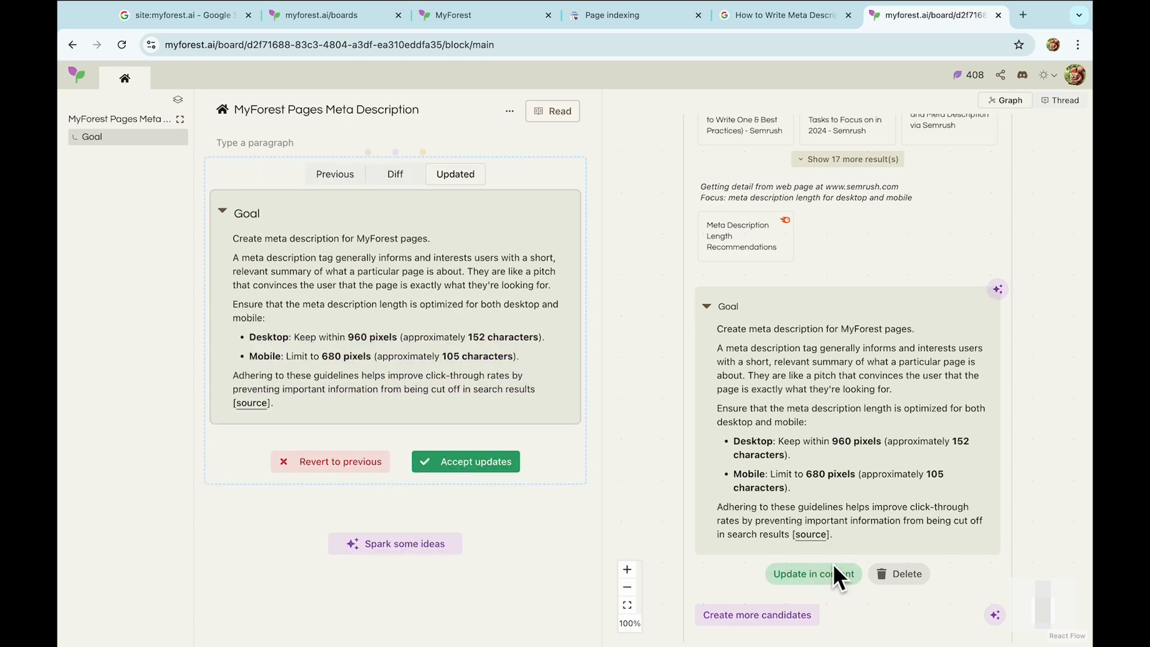
{"action": "left_click", "coordinate": [411, 177]}
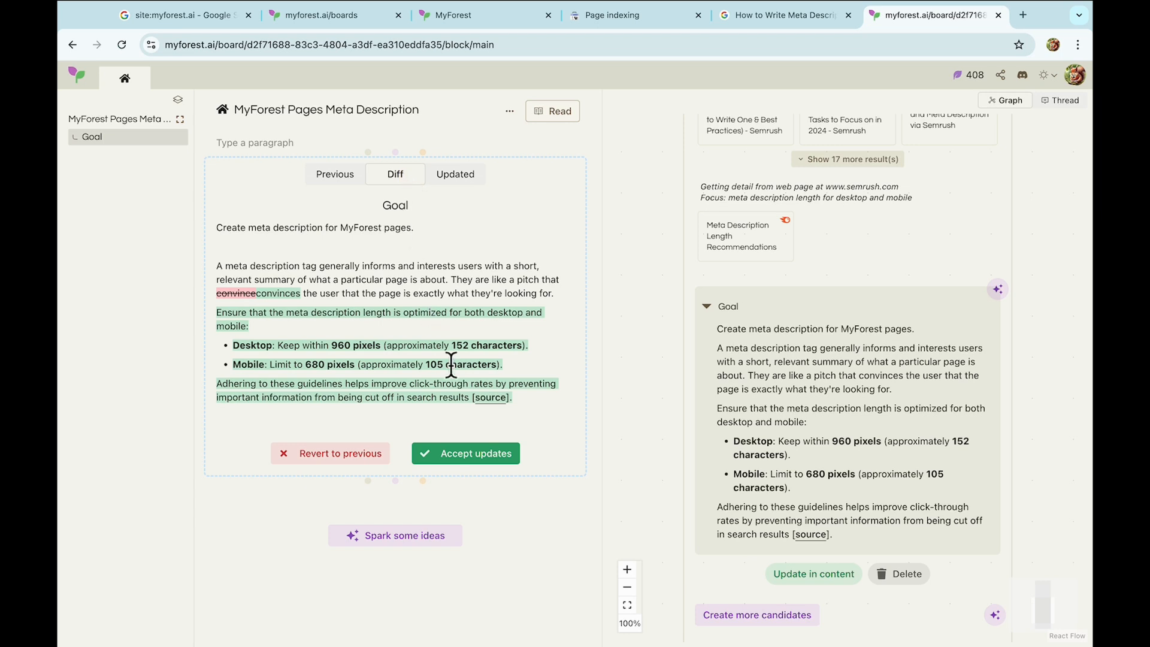
{"action": "left_click", "coordinate": [458, 453]}
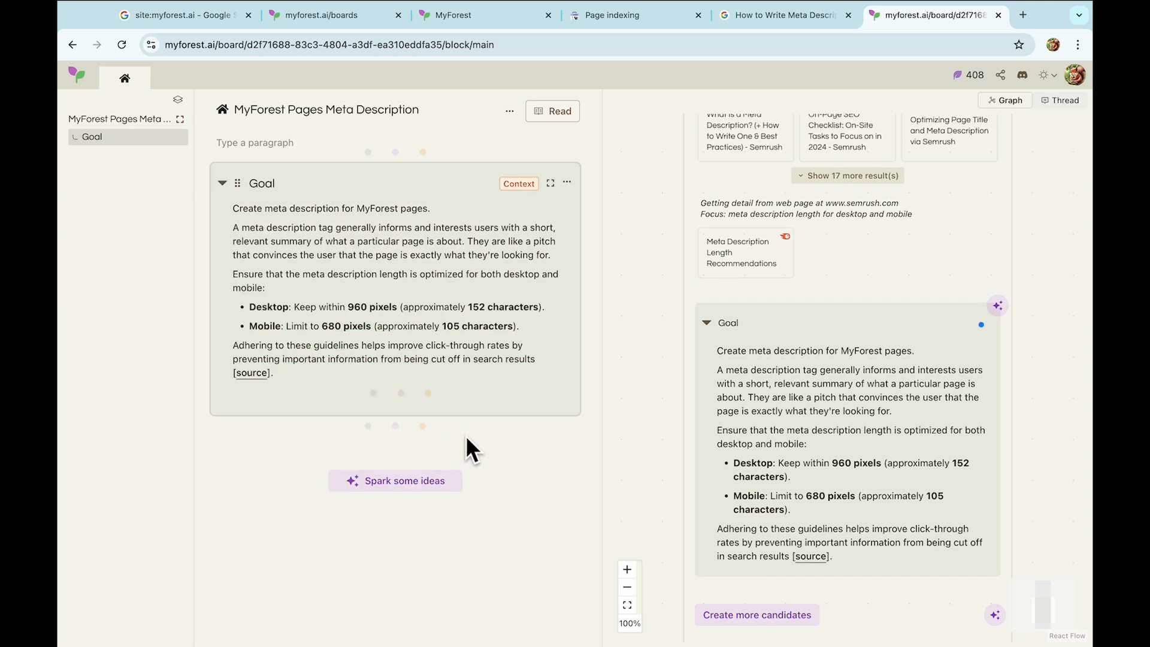
{"action": "left_click", "coordinate": [397, 428]}
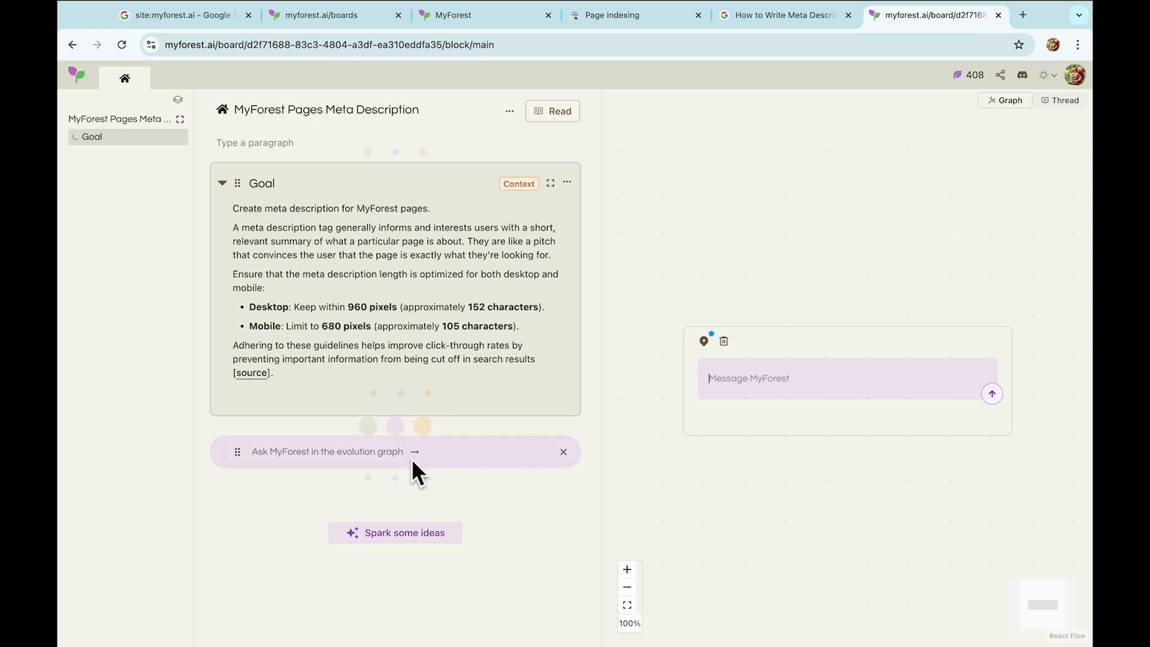
{"action": "type", "text": "Im"}
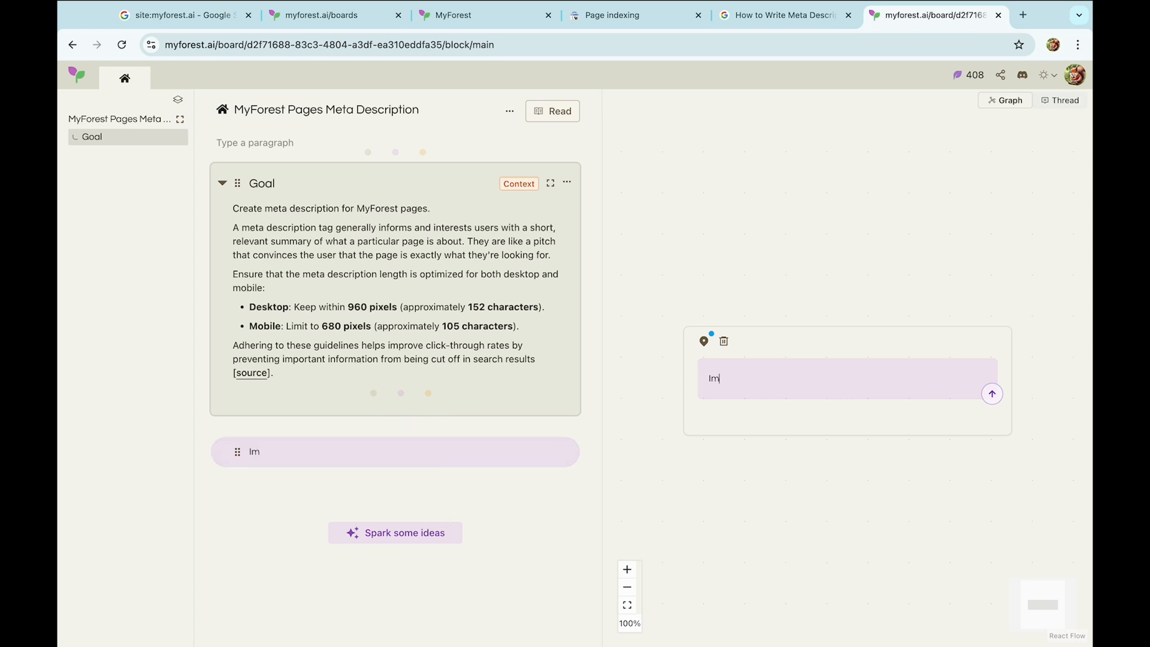
{"action": "type", "text": "port https://myforest.ai"}
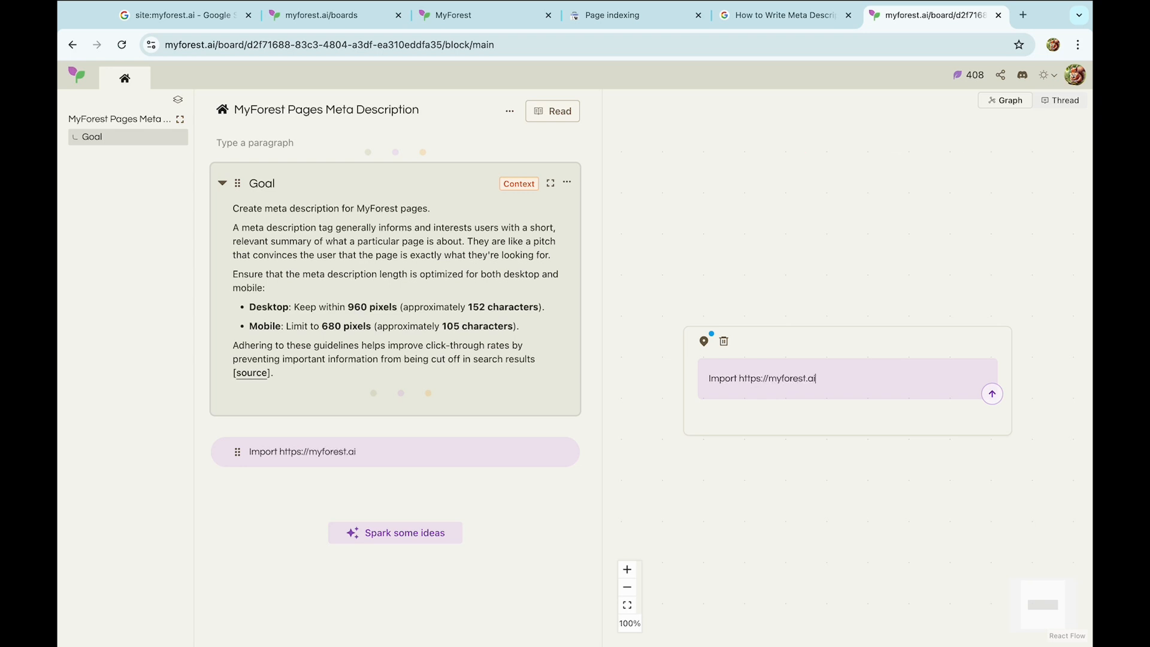
{"action": "key", "text": "Return"}
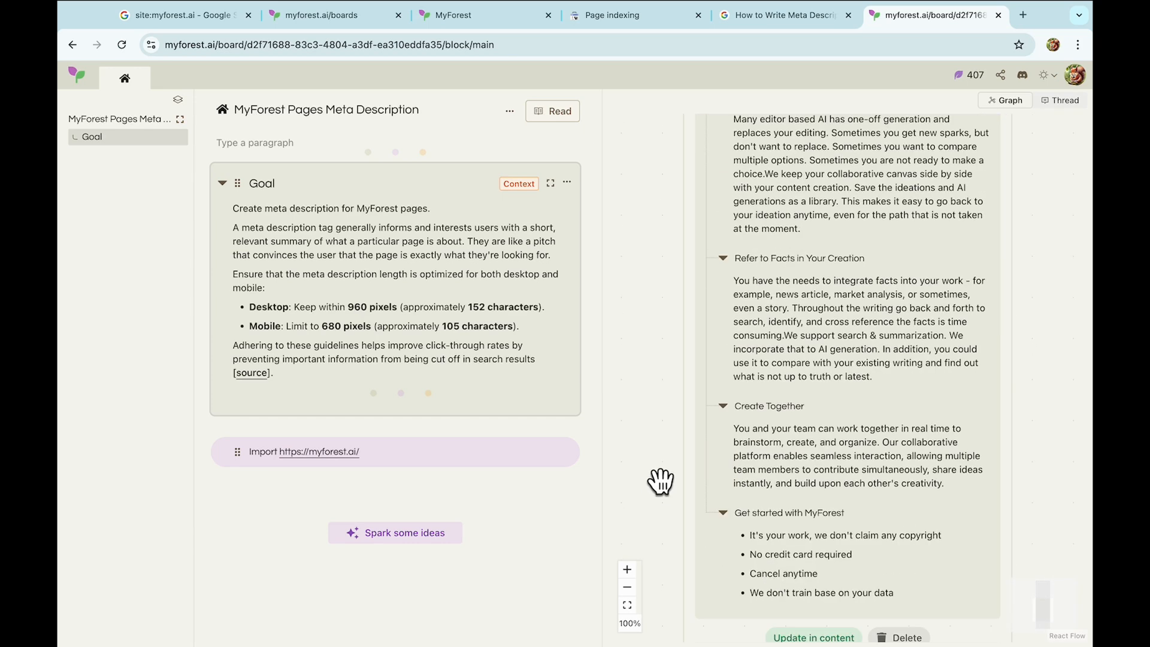
{"action": "left_click", "coordinate": [814, 597]}
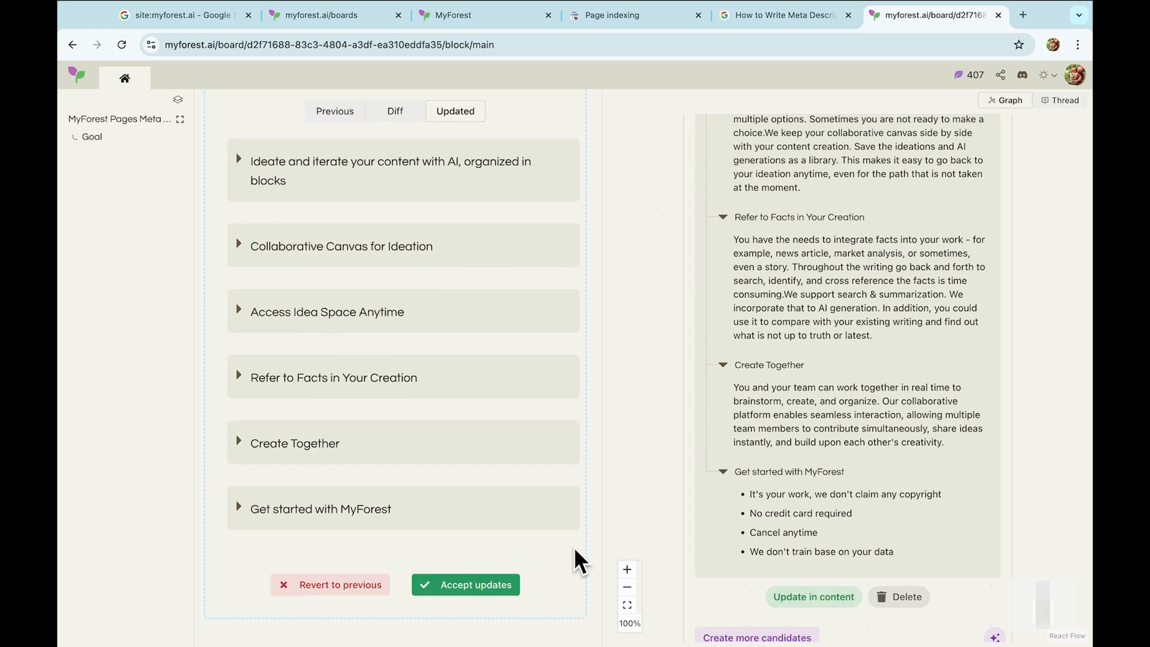
{"action": "left_click", "coordinate": [461, 577]}
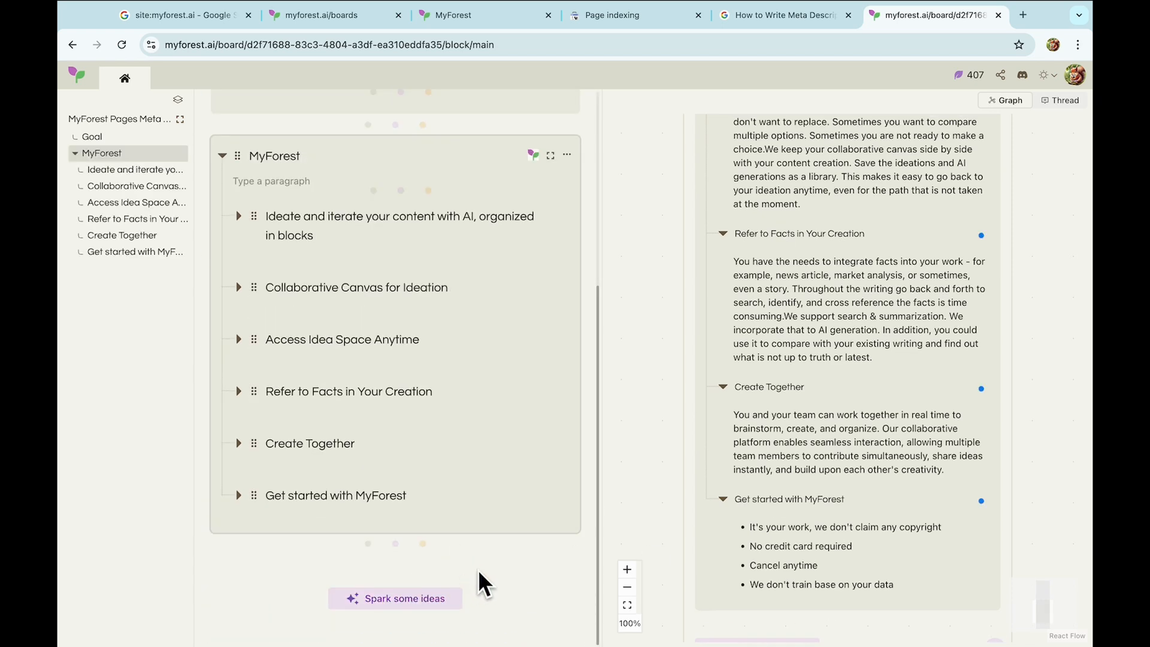
- Branch from the imported MyForest block with the prompt "Write meta description for this landing page"
{"action": "scroll", "coordinate": [671, 483], "scroll_direction": "up", "scroll_amount": 6}
{"action": "scroll", "coordinate": [671, 483], "scroll_direction": "up", "scroll_amount": 1}
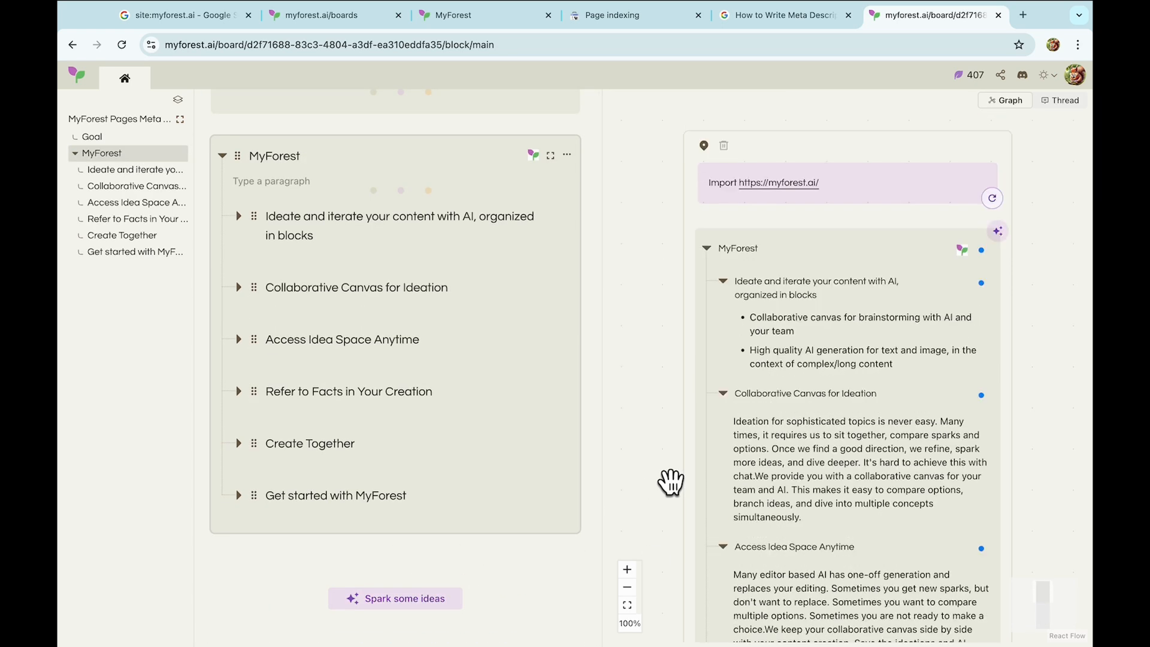
{"action": "left_click", "coordinate": [997, 230]}
{"action": "type", "text": "Write"}
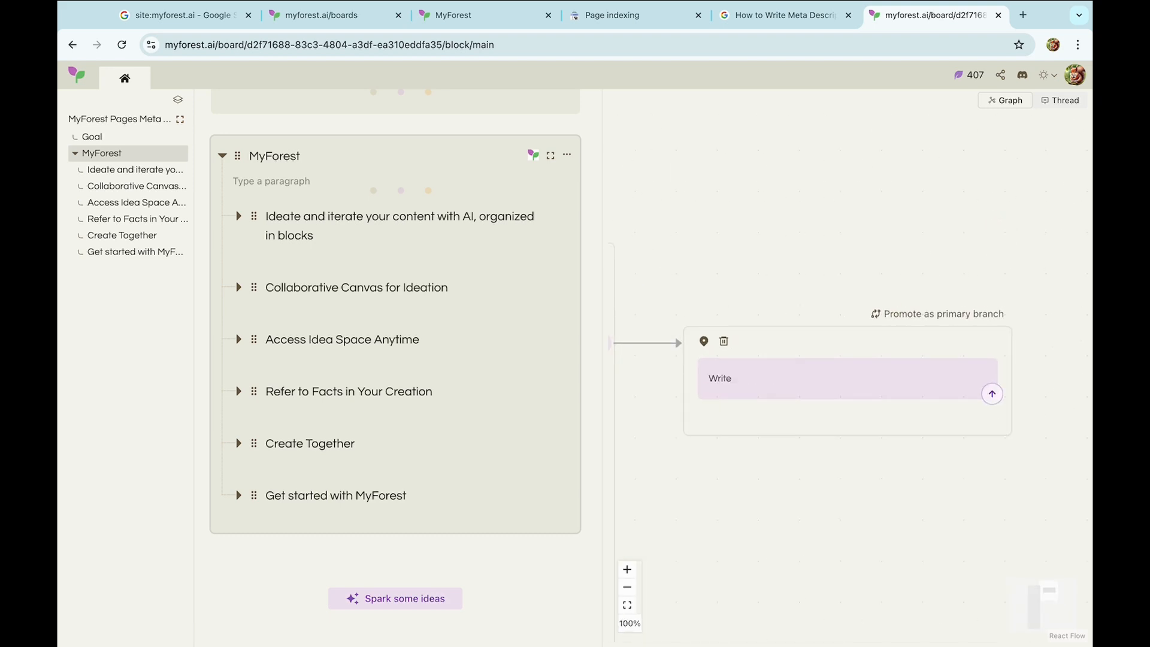
{"action": "type", "text": " meta description for this landing page"}
{"action": "key", "text": "Return"}
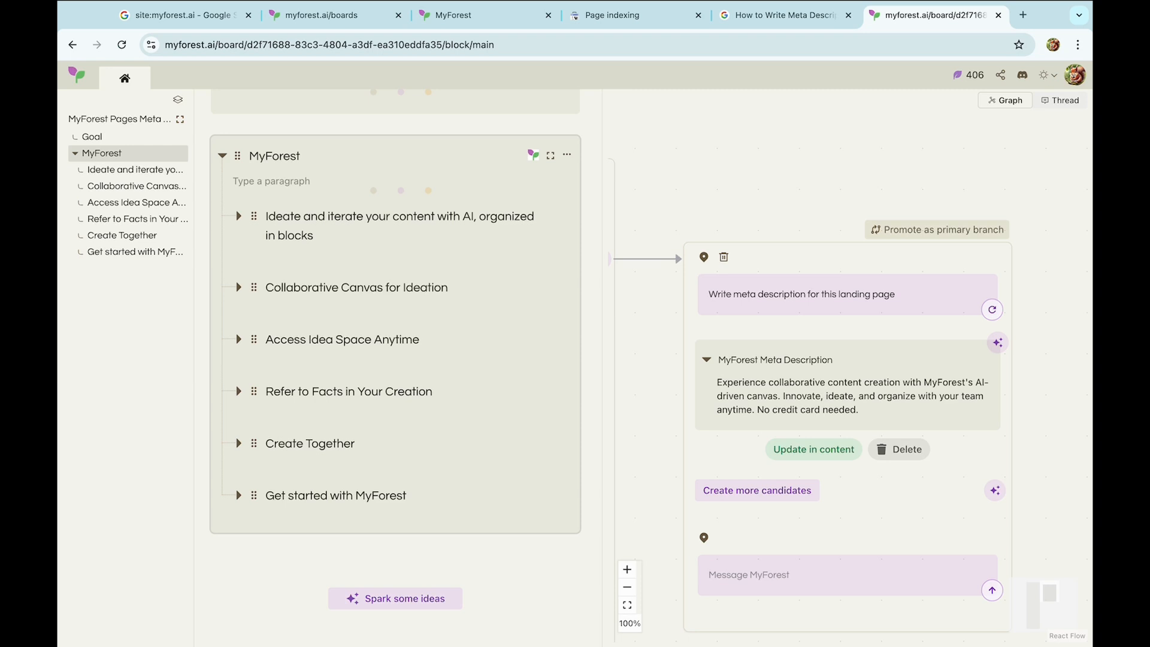
- Extend the landing page prompt with ". Focus on ideate, iterate and structured", regenerate the description, and create more candidates
{"action": "type", "text": ". Focus"}
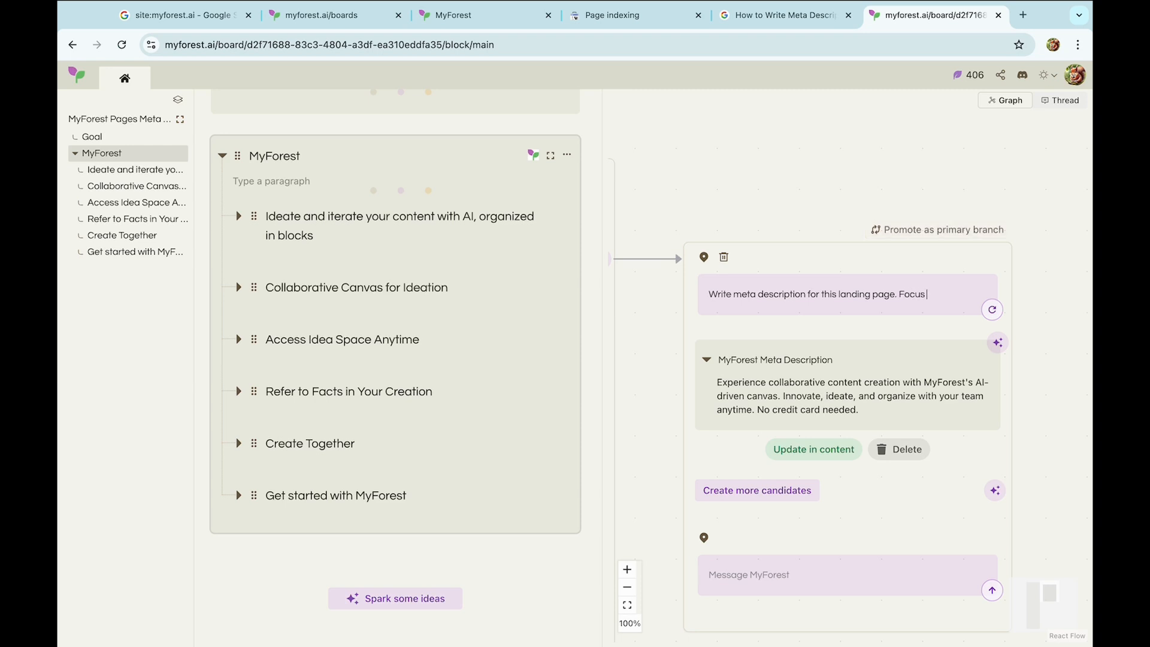
{"action": "type", "text": " on ideate, iterate and struc"}
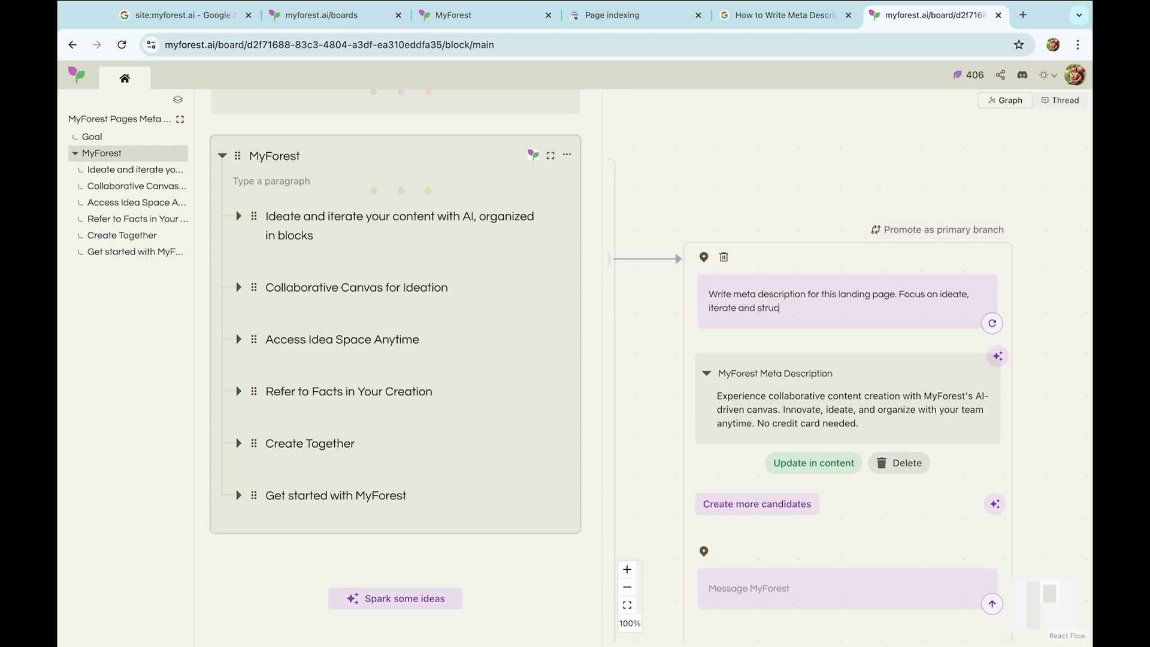
{"action": "type", "text": "tured"}
{"action": "key", "text": "Return"}
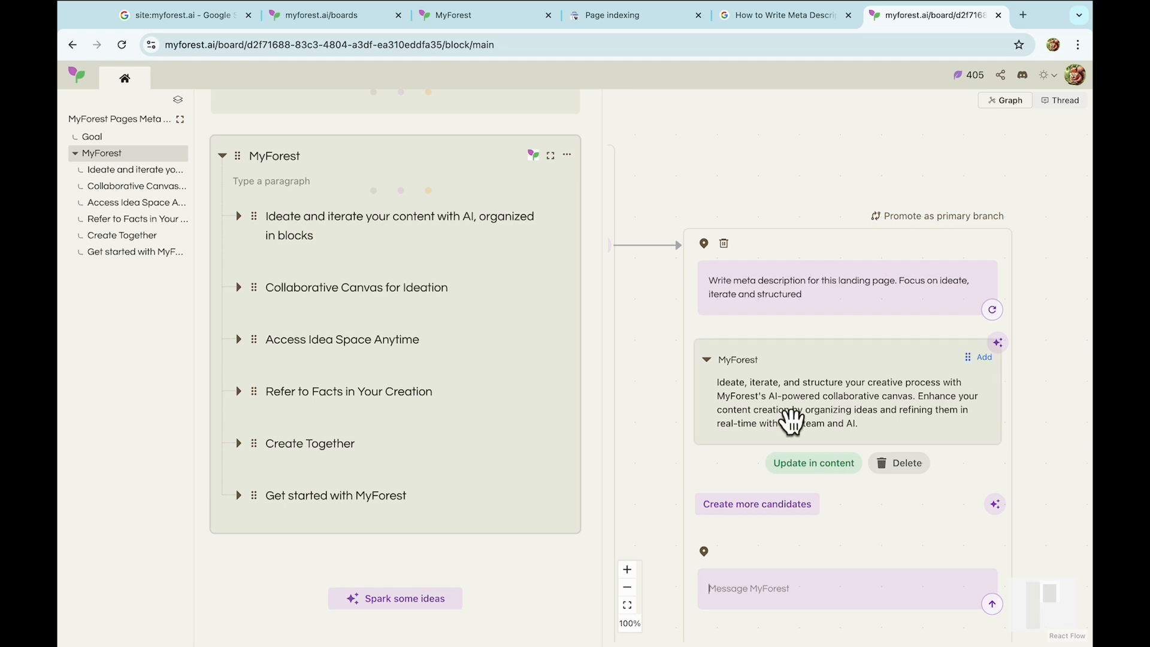
{"action": "left_click", "coordinate": [758, 503]}
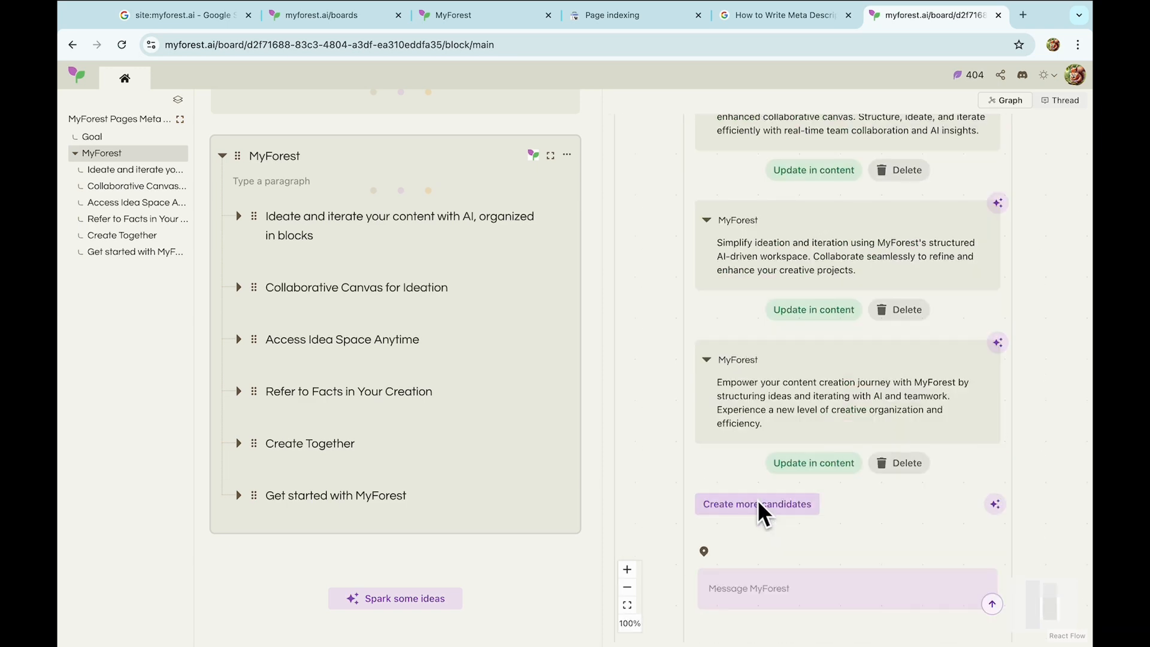
- Delete the candidates beginning "Transform your creative workflow" and "Empower your content creation journey", and generate another batch of candidates
{"action": "scroll", "coordinate": [665, 452], "scroll_direction": "up", "scroll_amount": 6}
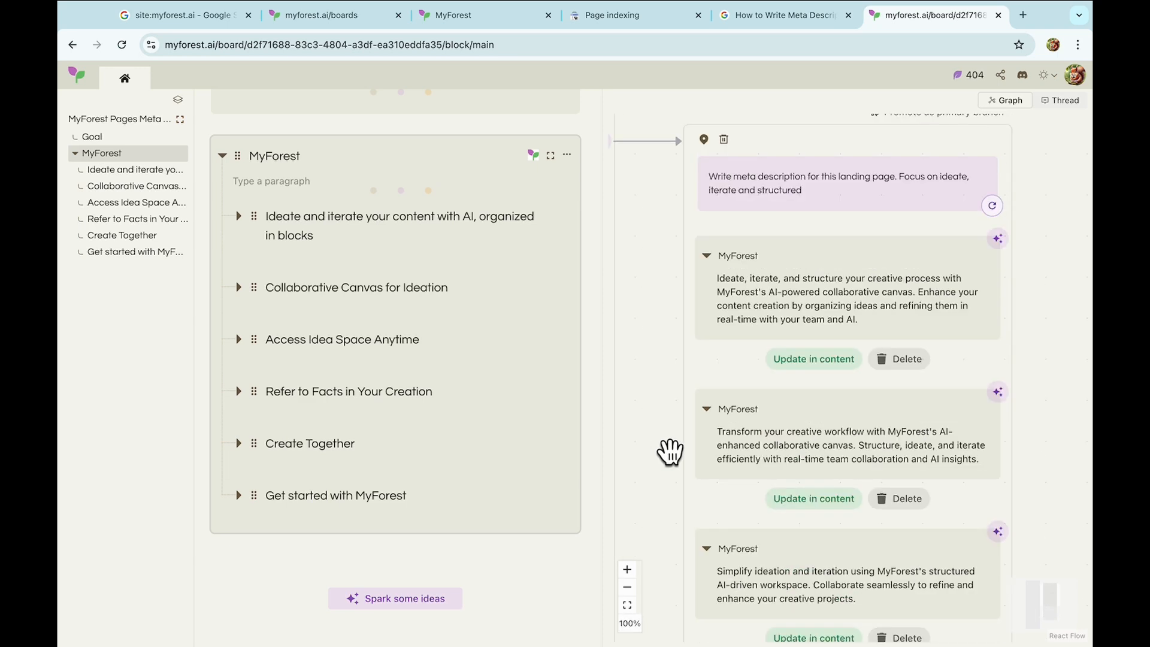
{"action": "left_click", "coordinate": [905, 498]}
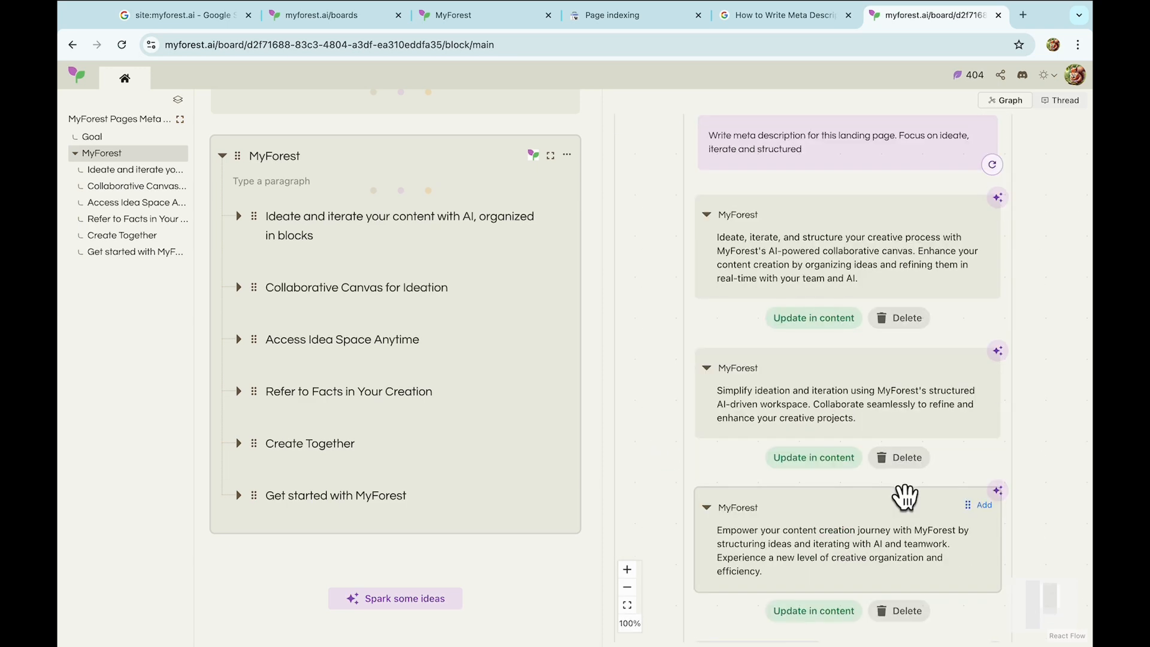
{"action": "left_click", "coordinate": [904, 569]}
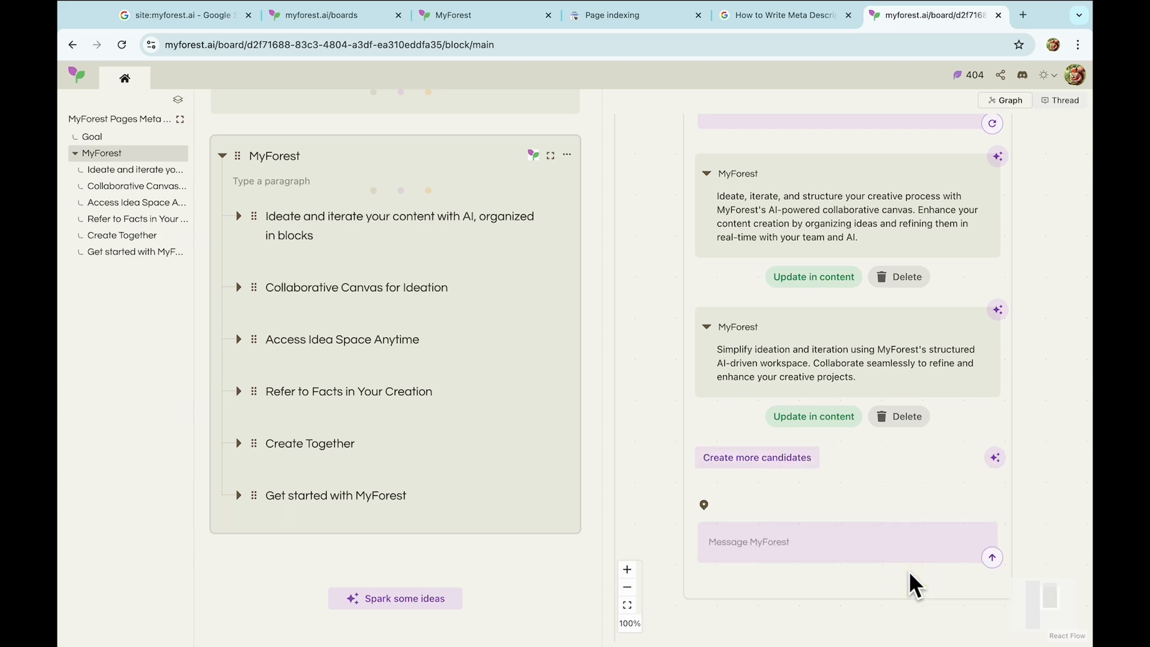
{"action": "left_click", "coordinate": [779, 459]}
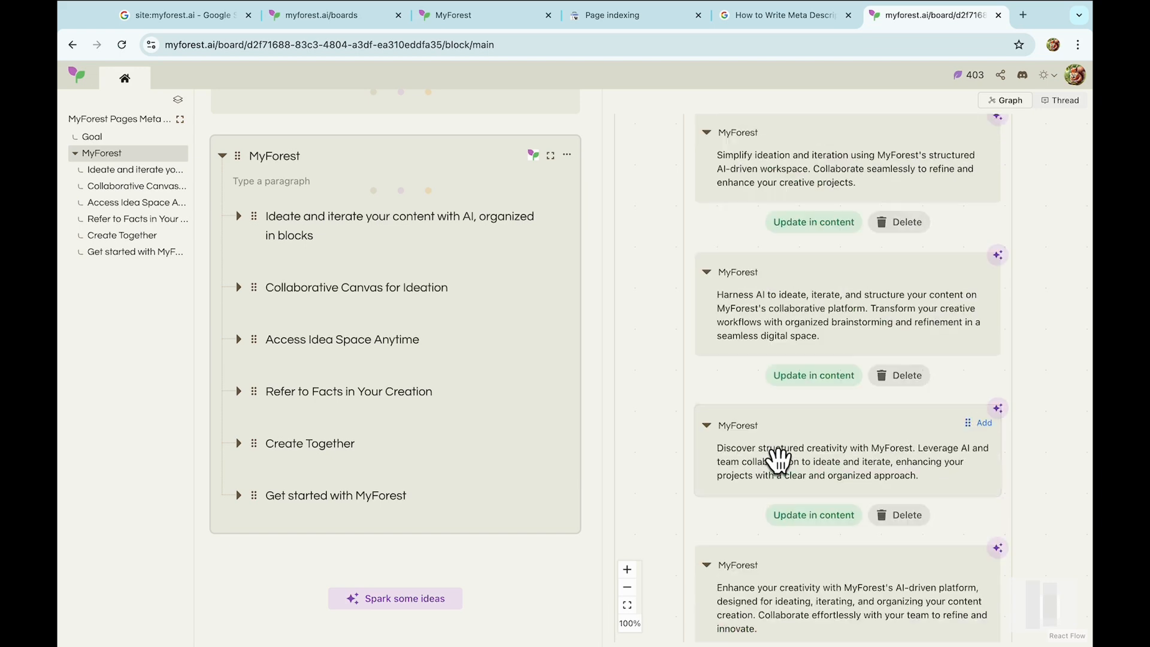
- Delete the surplus landing page candidates, keeping only the description beginning "Enhance your creativity with MyForest's AI-driven platform"
{"action": "scroll", "coordinate": [779, 459], "scroll_direction": "up", "scroll_amount": 3}
{"action": "left_click", "coordinate": [899, 390]}
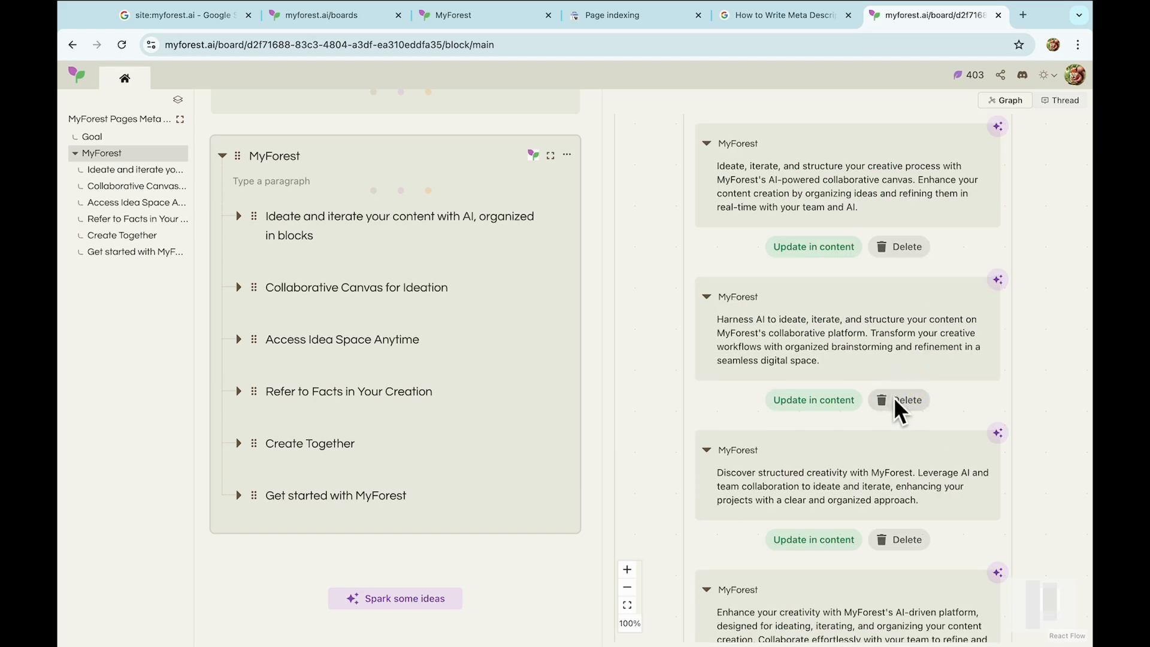
{"action": "left_click", "coordinate": [904, 401]}
{"action": "left_click", "coordinate": [904, 392]}
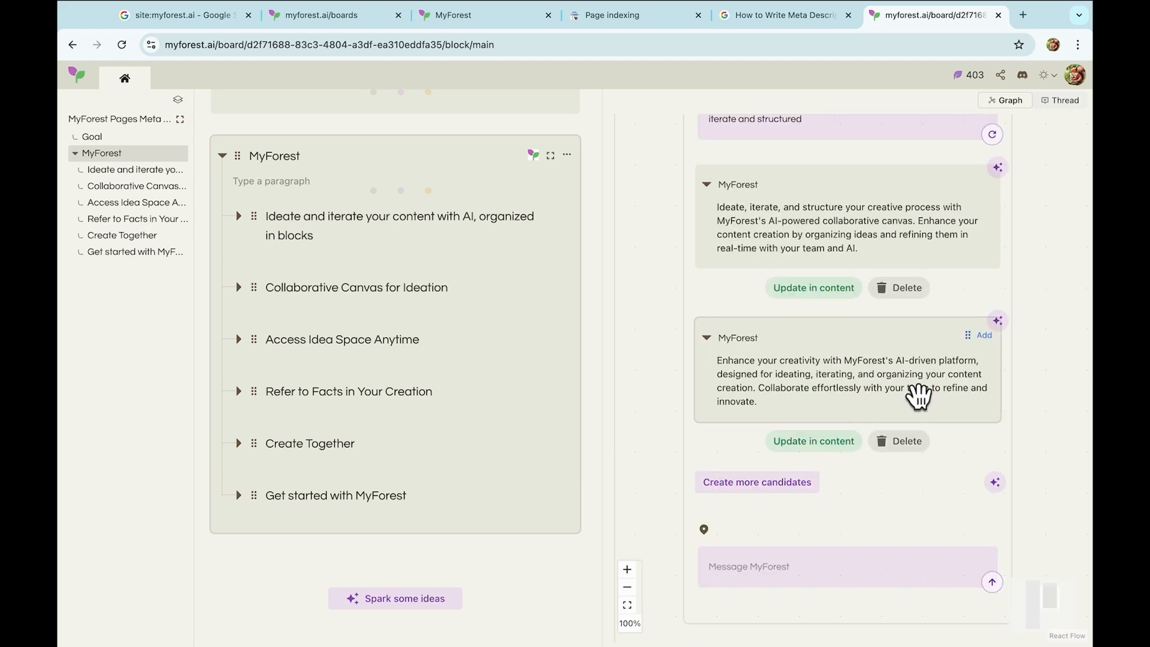
{"action": "left_click", "coordinate": [904, 328]}
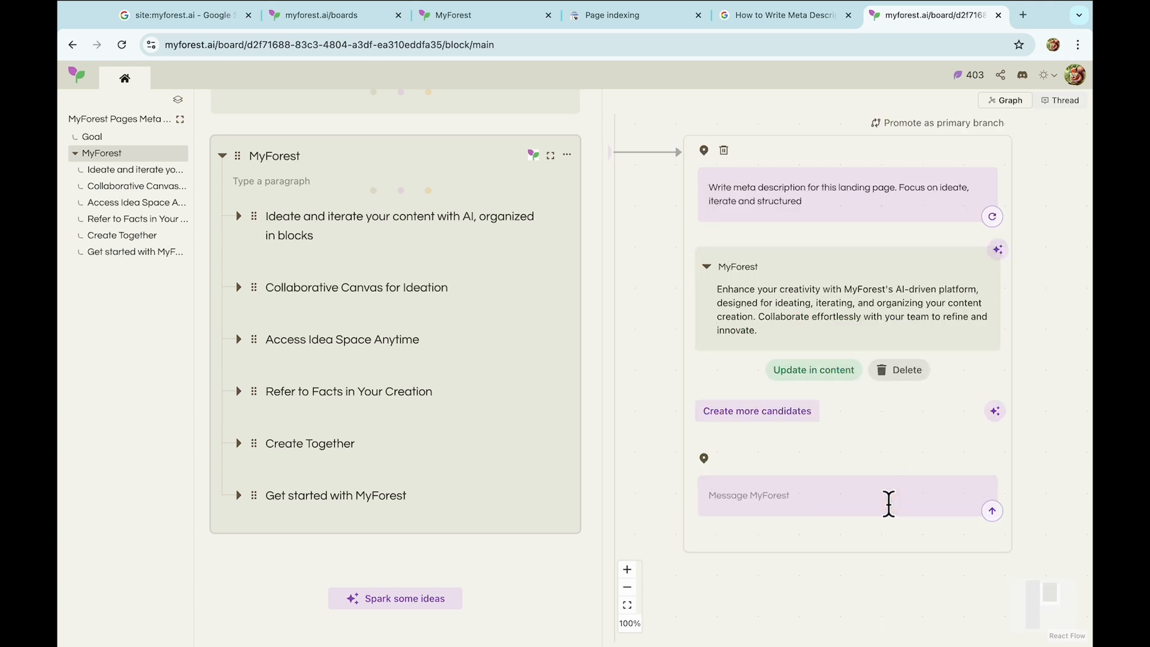
- Follow up on the kept description with the prompt "Optimize for mobile", create more candidates, and delete the one beginning "Transform ideas"
{"action": "type", "text": "Optimize for mobile"}
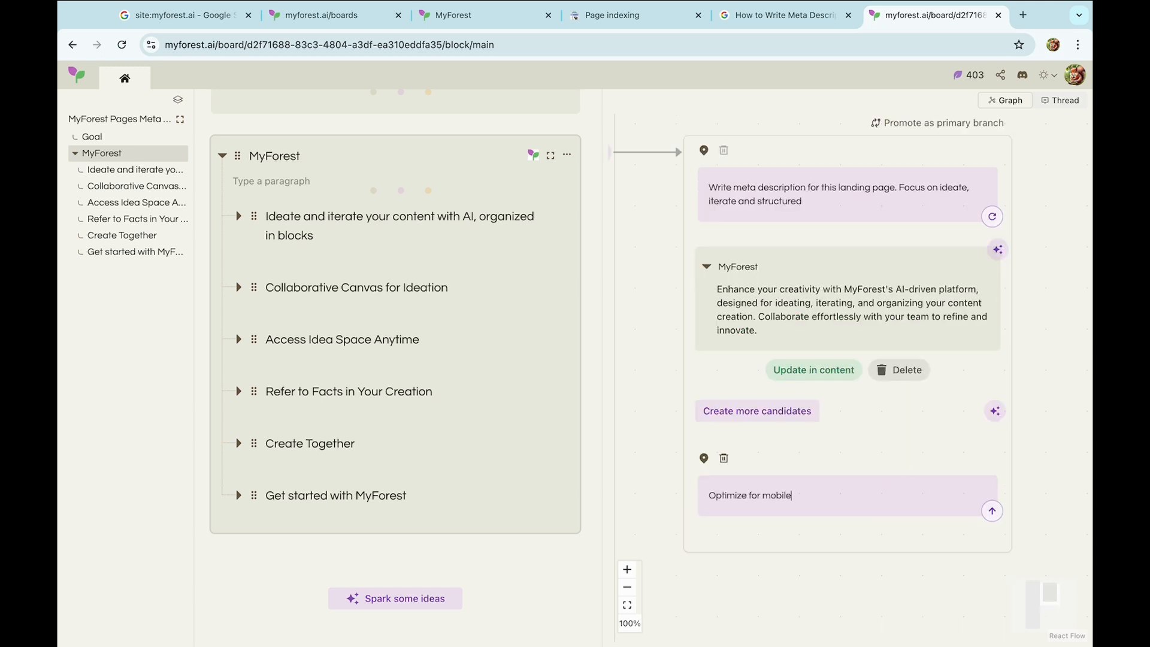
{"action": "key", "text": "Return"}
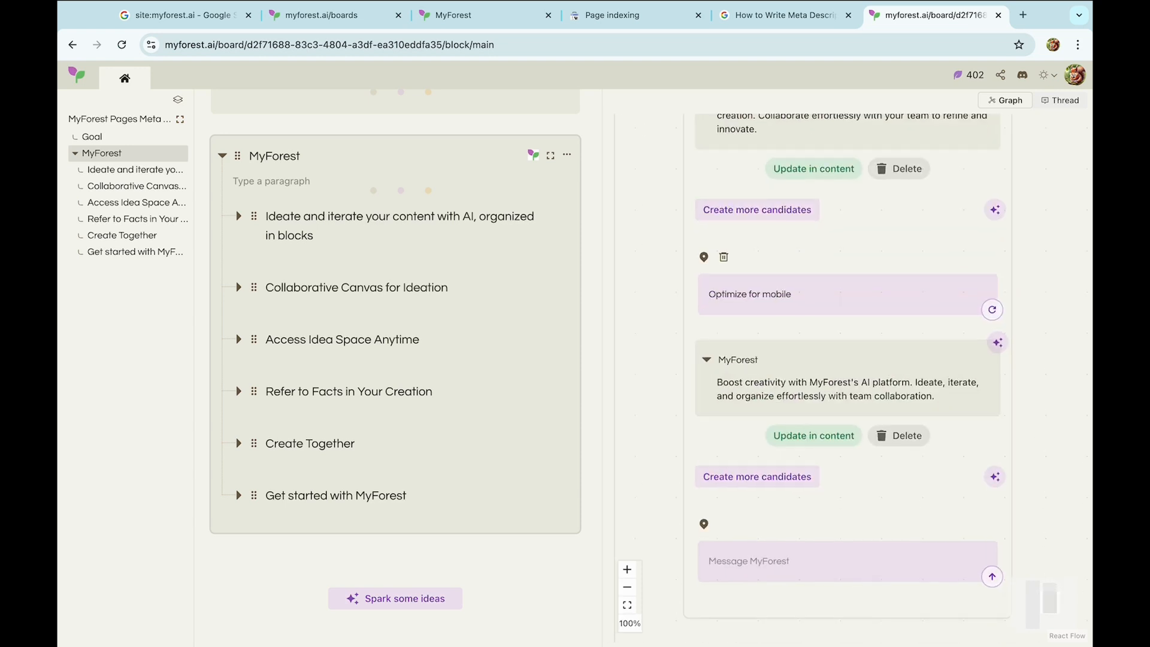
{"action": "left_click", "coordinate": [777, 481]}
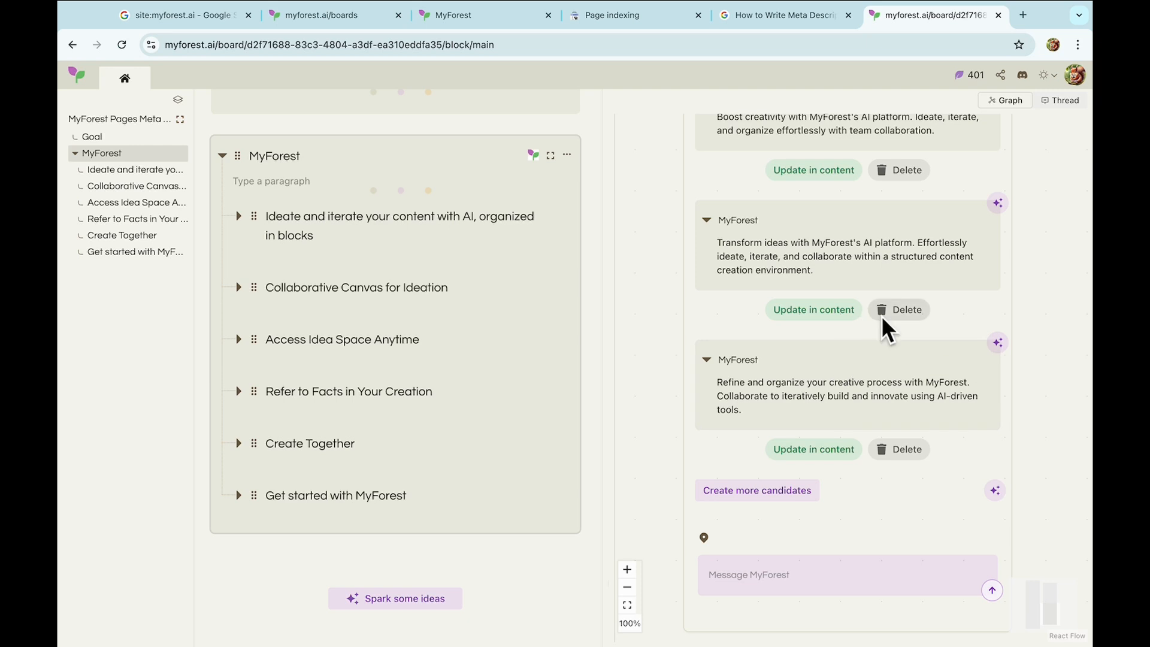
{"action": "left_click", "coordinate": [884, 311]}
- Add the "Boost creativity" candidate to the board content below the MyForest block and title it "MyForest Meta Description"
{"action": "scroll", "coordinate": [886, 338], "scroll_direction": "up", "scroll_amount": 2}
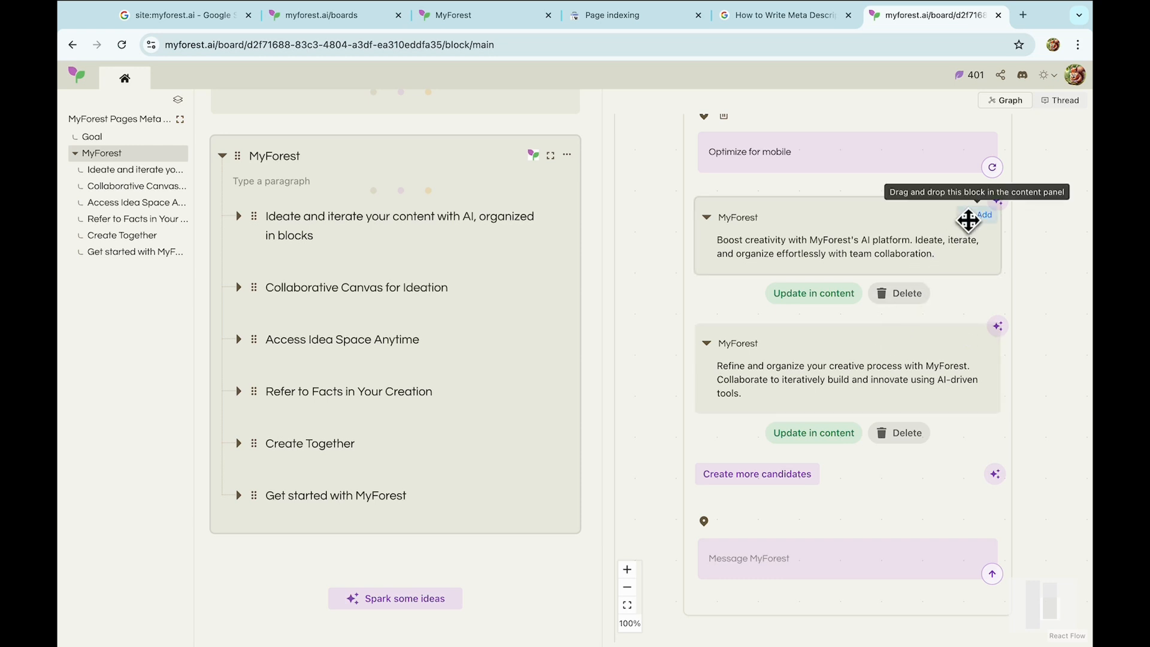
{"action": "left_click_drag", "start_coordinate": [968, 220], "coordinate": [422, 548]}
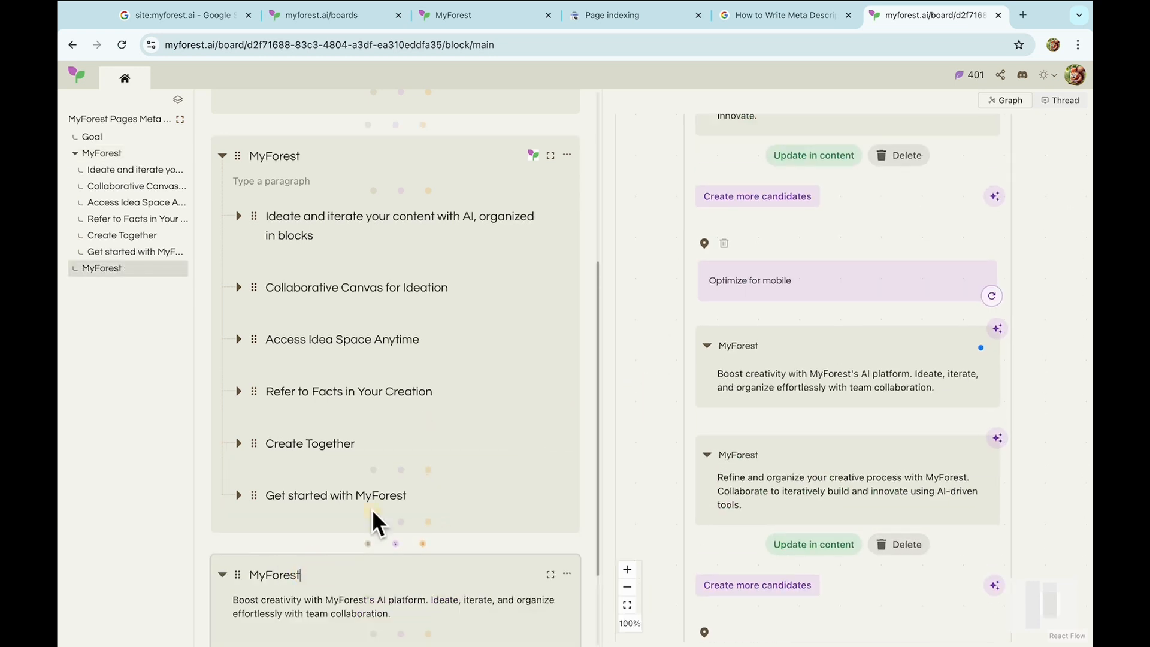
{"action": "type", "text": "Meta"}
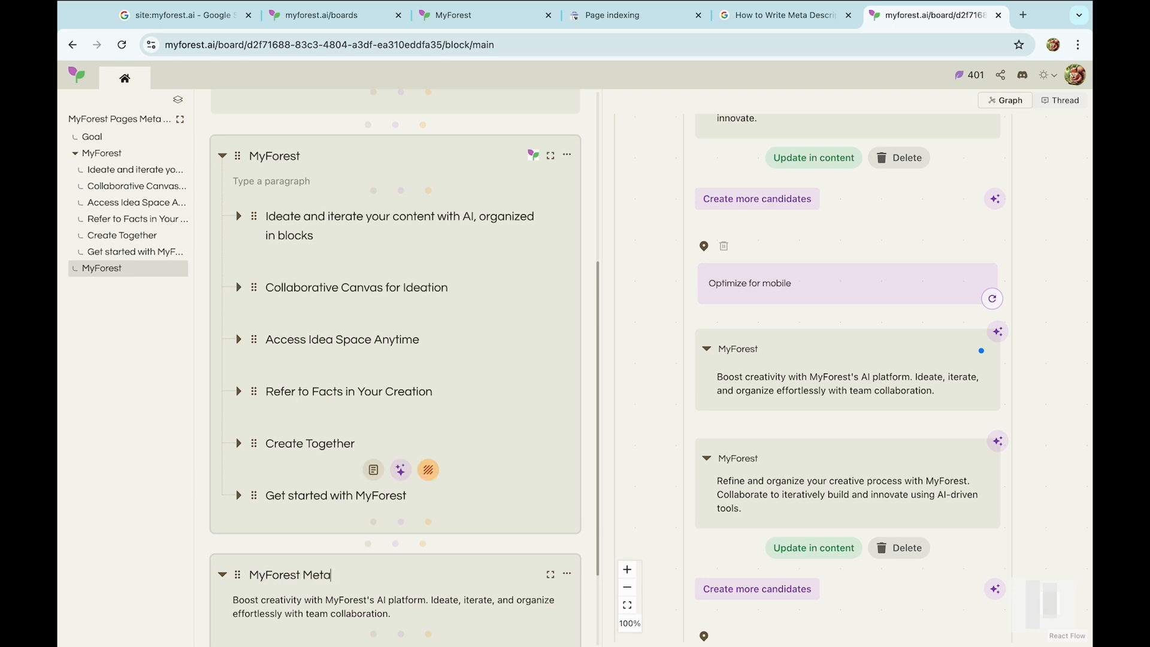
{"action": "type", "text": " Description"}
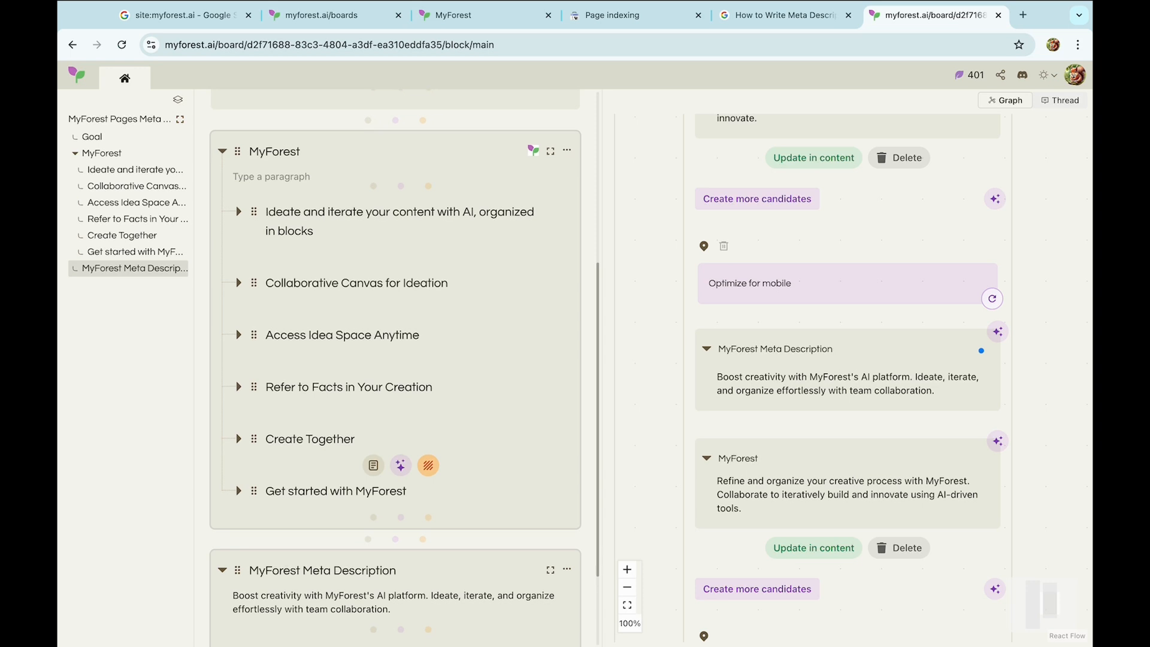
- Create a new block titled "Blogs" below the MyForest Meta Description block
{"action": "scroll", "coordinate": [421, 478], "scroll_direction": "down", "scroll_amount": 2}
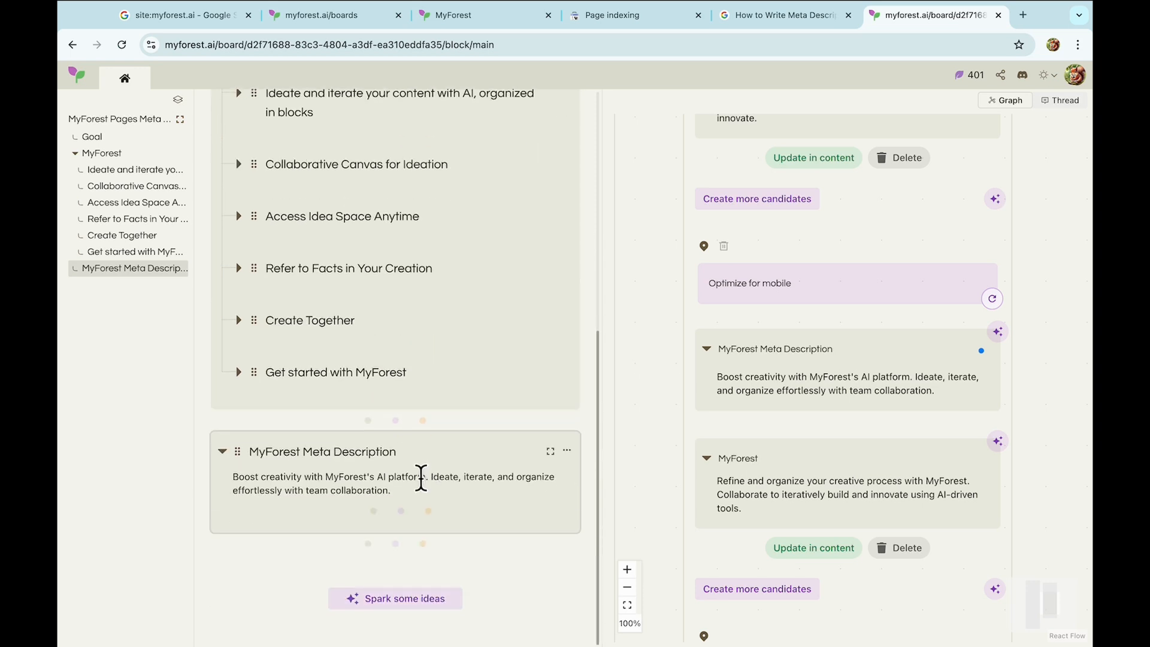
{"action": "mouse_move", "coordinate": [380, 541]}
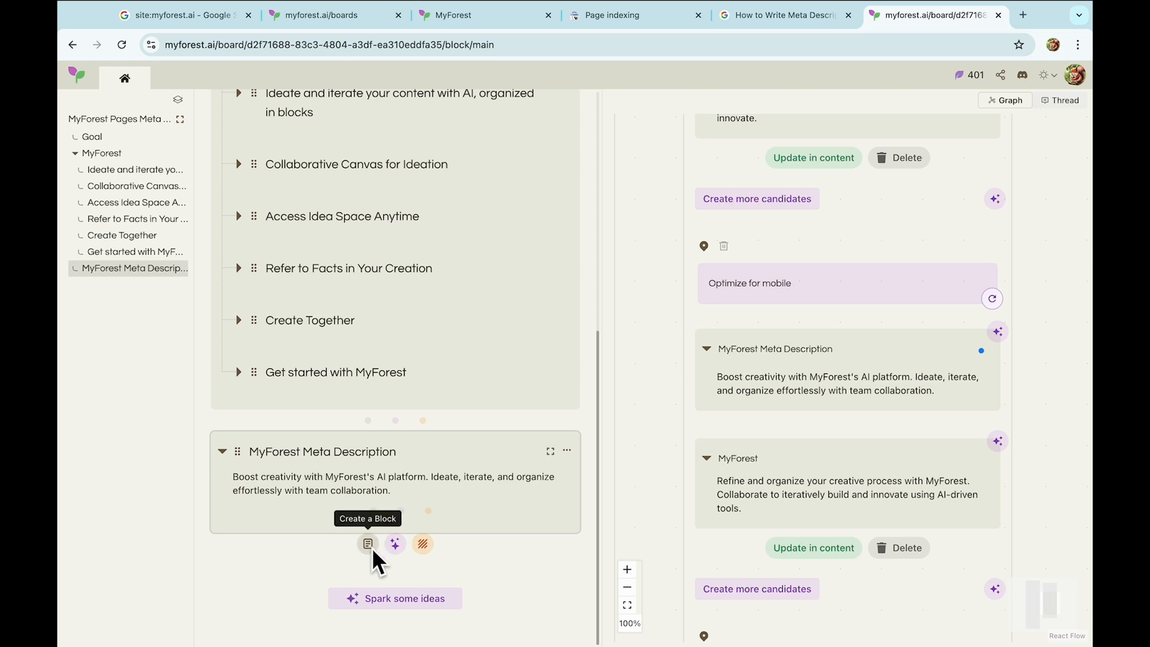
{"action": "left_click", "coordinate": [372, 548]}
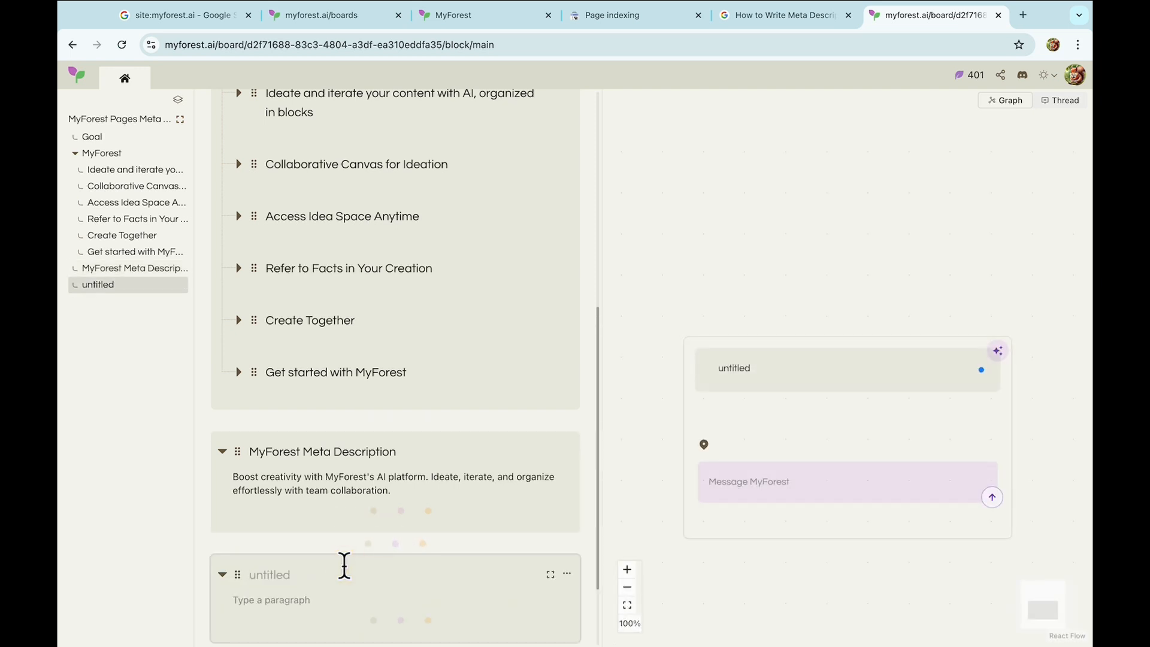
{"action": "type", "text": "Blogs"}
- Open myforest.ai/blogs in a new browser tab, copy the link of the "Chat-based AI Interaction" article, and return to the board
{"action": "key", "text": "ctrl+t"}
{"action": "type", "text": "myforest.ai/blo"}
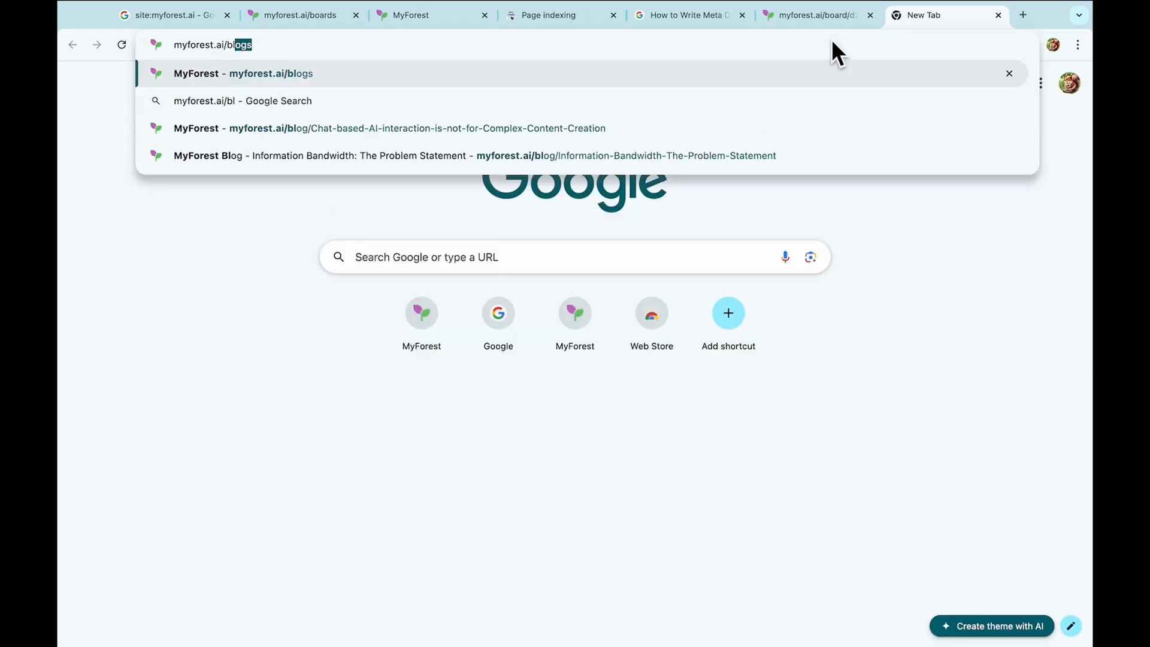
{"action": "key", "text": "Return"}
{"action": "right_click", "coordinate": [307, 404]}
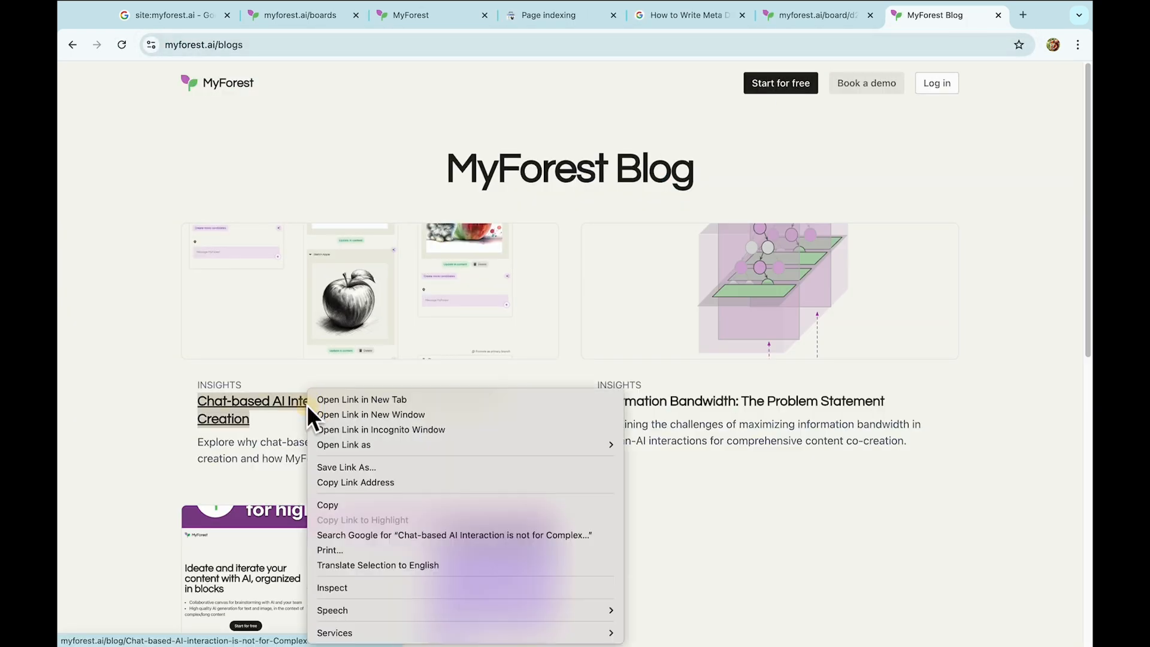
{"action": "left_click", "coordinate": [368, 479]}
{"action": "left_click", "coordinate": [803, 16]}
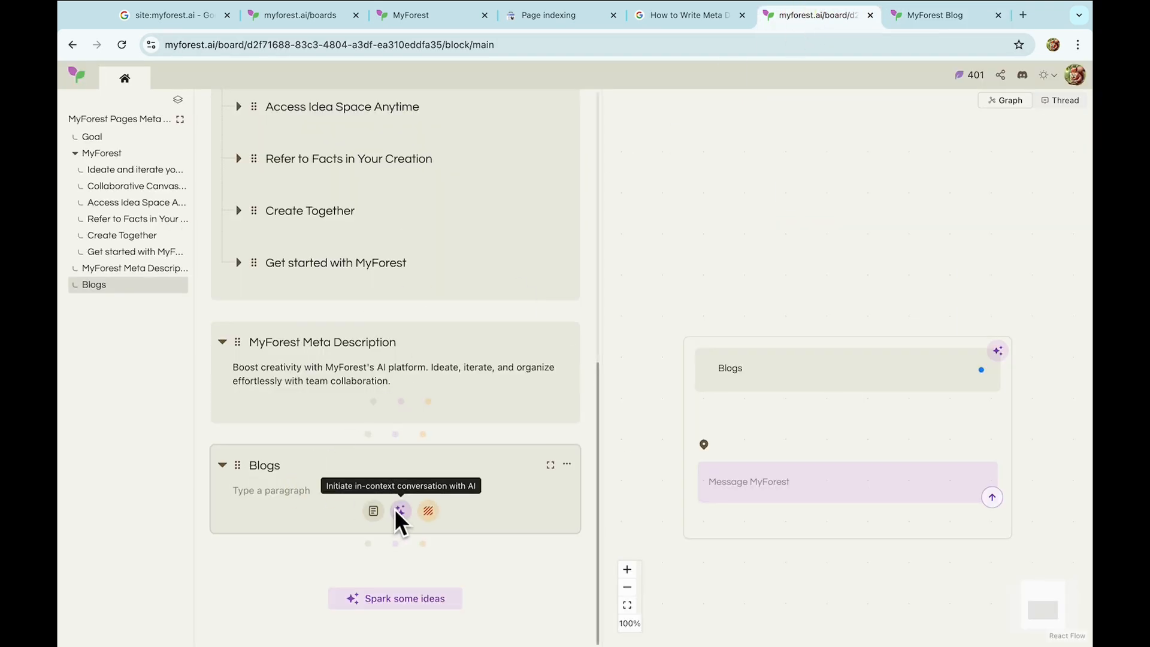
- Add an AI prompt inside the Blogs block to import the copied "Chat-based AI Interaction" article link and accept the imported content
{"action": "left_click", "coordinate": [396, 508]}
{"action": "type", "text": "Import"}
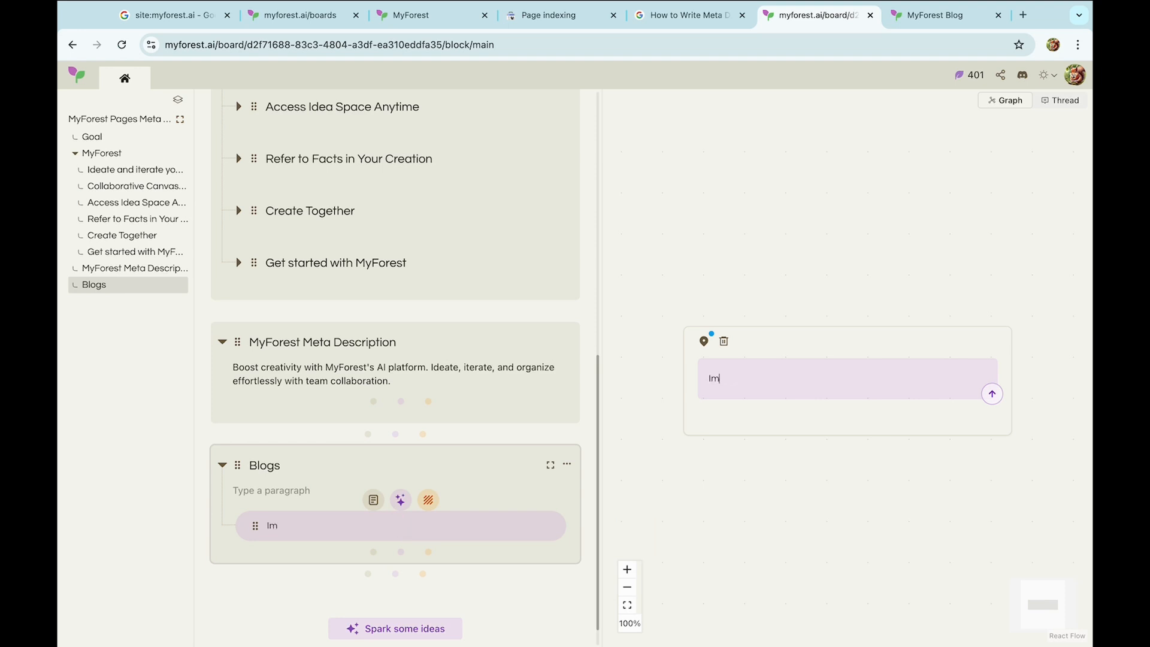
{"action": "key", "text": "ctrl+v"}
{"action": "key", "text": "Return"}
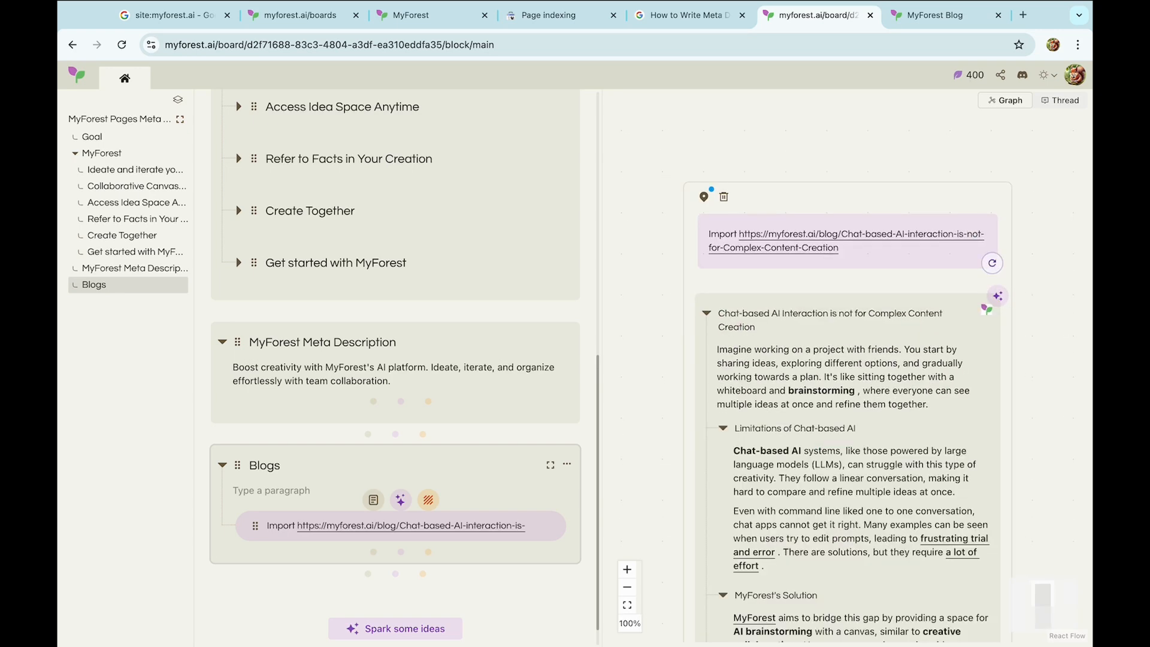
{"action": "scroll", "coordinate": [726, 488], "scroll_direction": "down", "scroll_amount": 6}
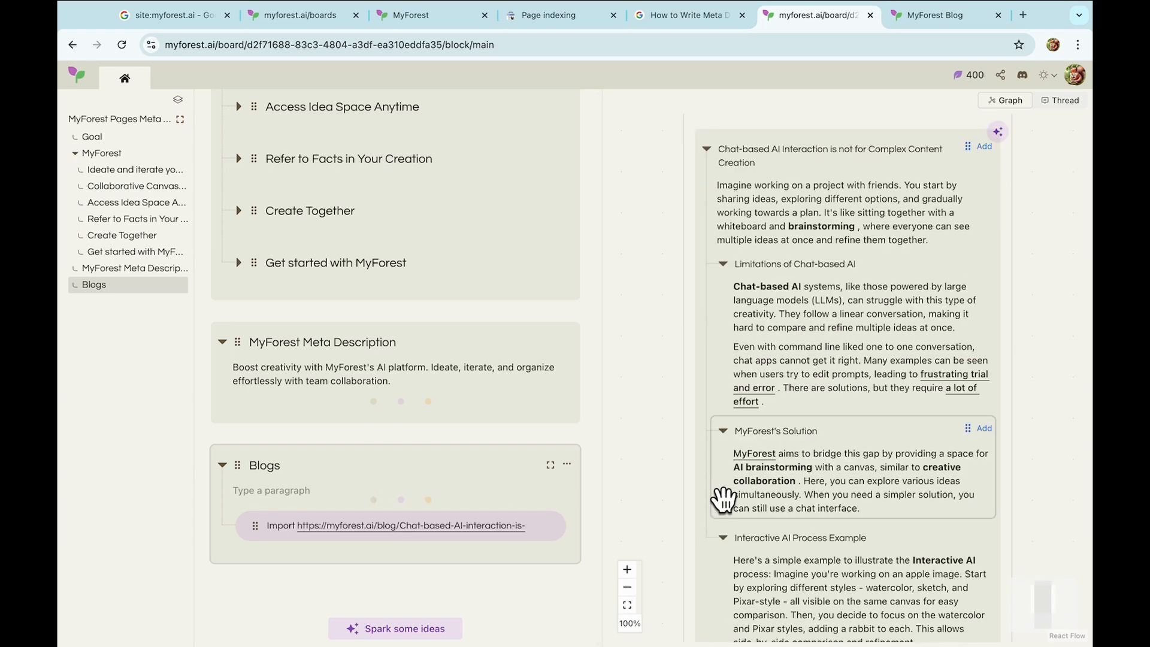
{"action": "left_click", "coordinate": [788, 516]}
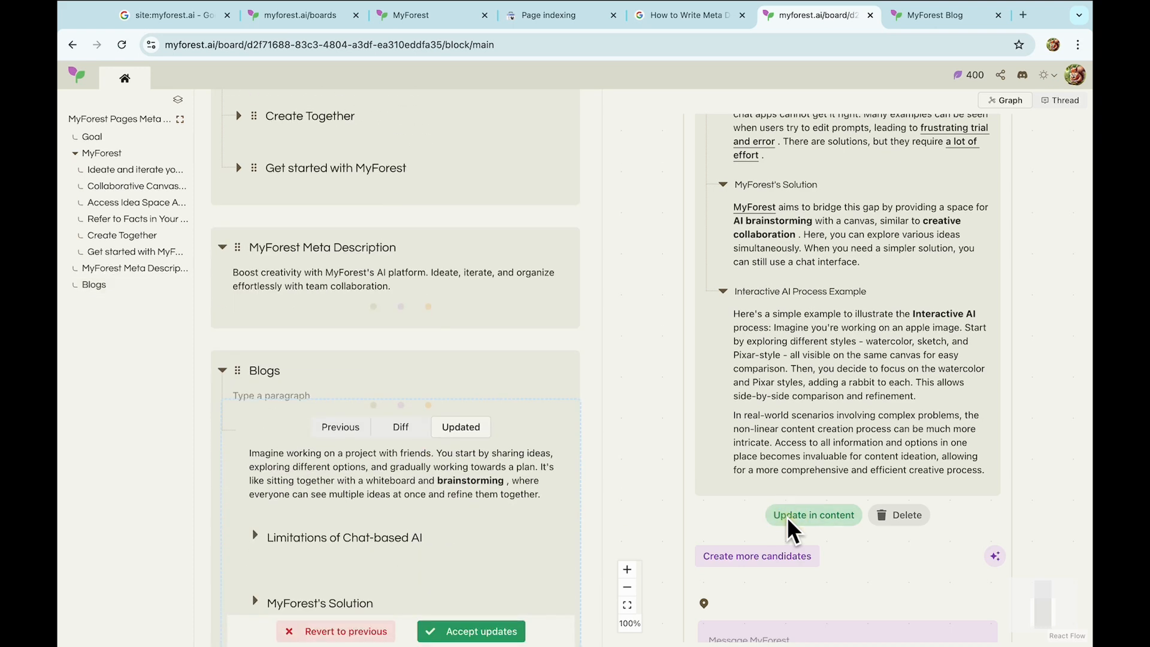
{"action": "left_click", "coordinate": [514, 495]}
- Copy the link of the "Information Bandwidth: The Problem Statement" article from the MyForest Blog page and return to the board
{"action": "key", "text": "ctrl+Tab"}
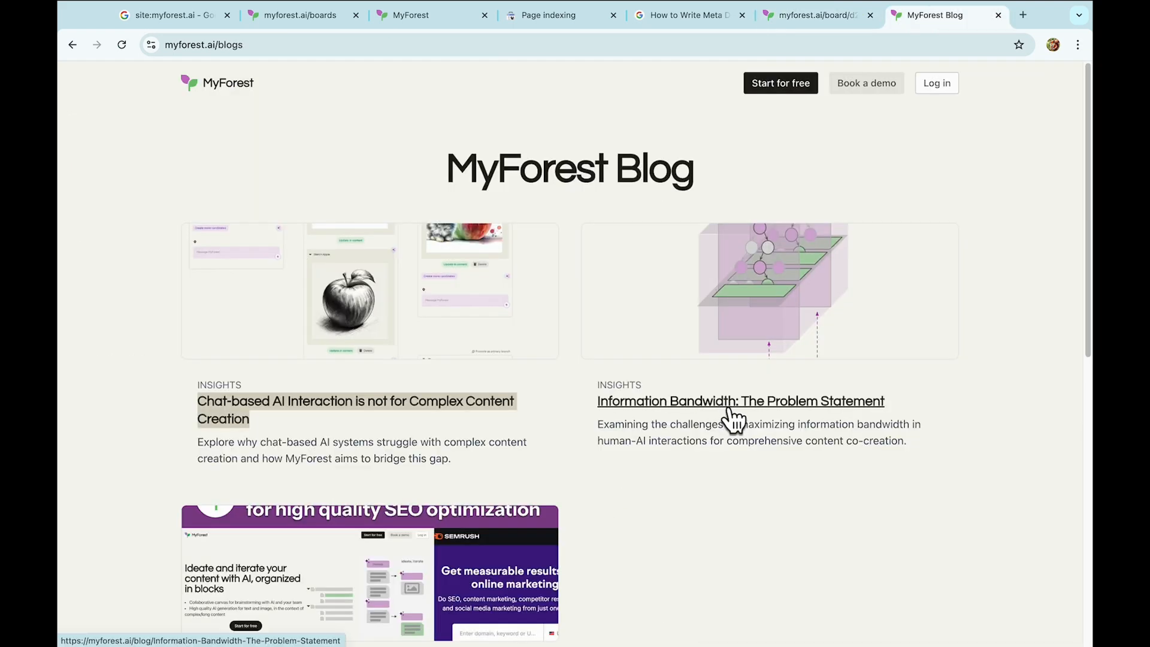
{"action": "right_click", "coordinate": [731, 401]}
{"action": "left_click", "coordinate": [780, 482]}
{"action": "left_click", "coordinate": [815, 15]}
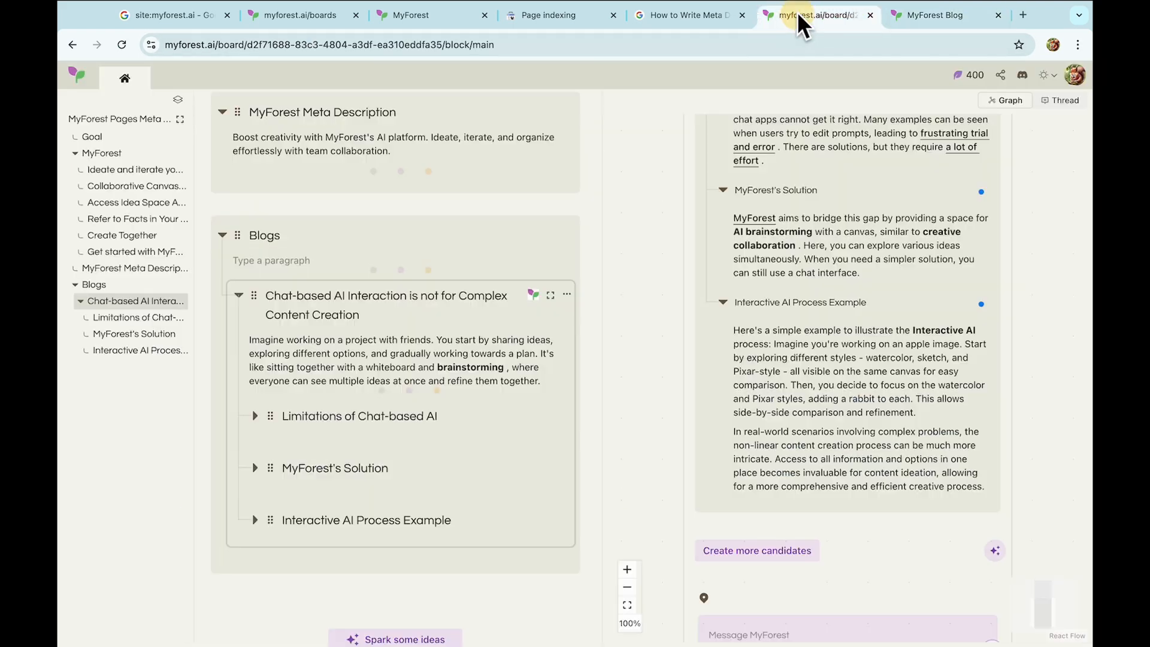
- Add a second AI prompt in the Blogs block to import the copied "Information Bandwidth" article link and accept the imported content
{"action": "left_click", "coordinate": [405, 568]}
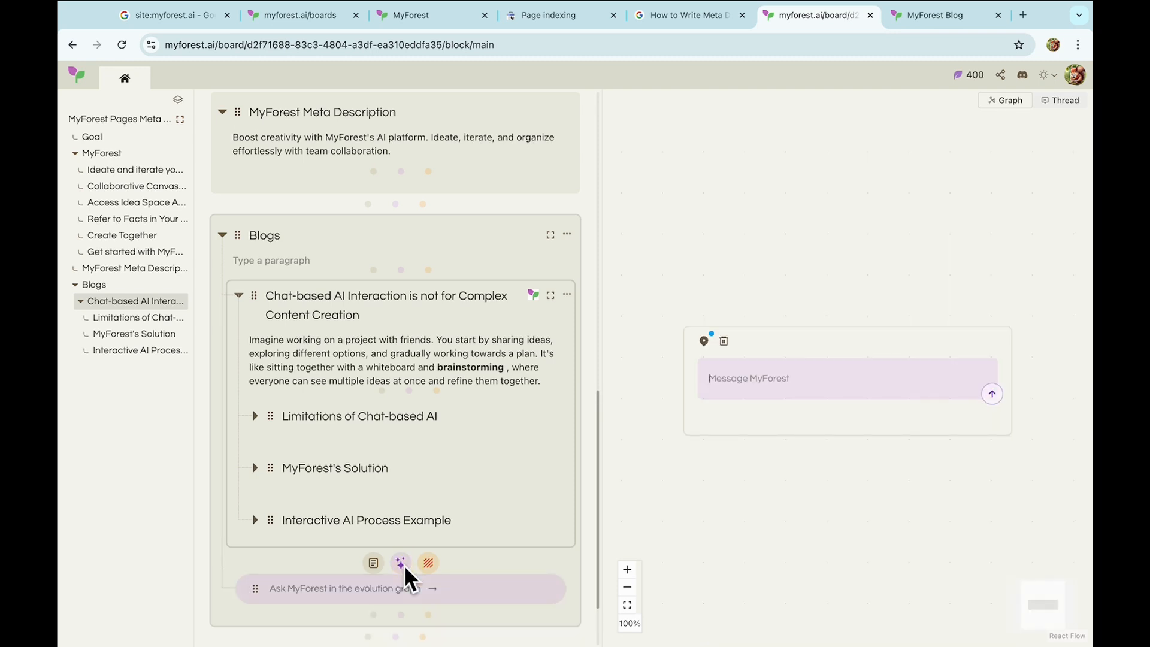
{"action": "type", "text": "Import"}
{"action": "key", "text": "ctrl+v"}
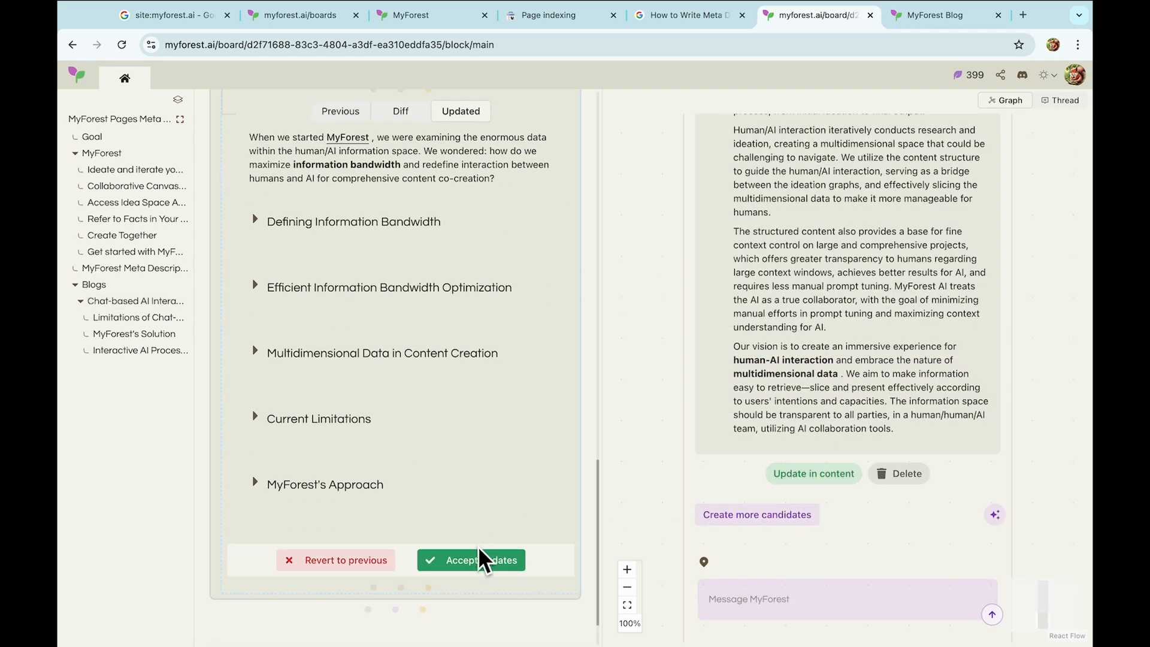
{"action": "left_click", "coordinate": [483, 560]}
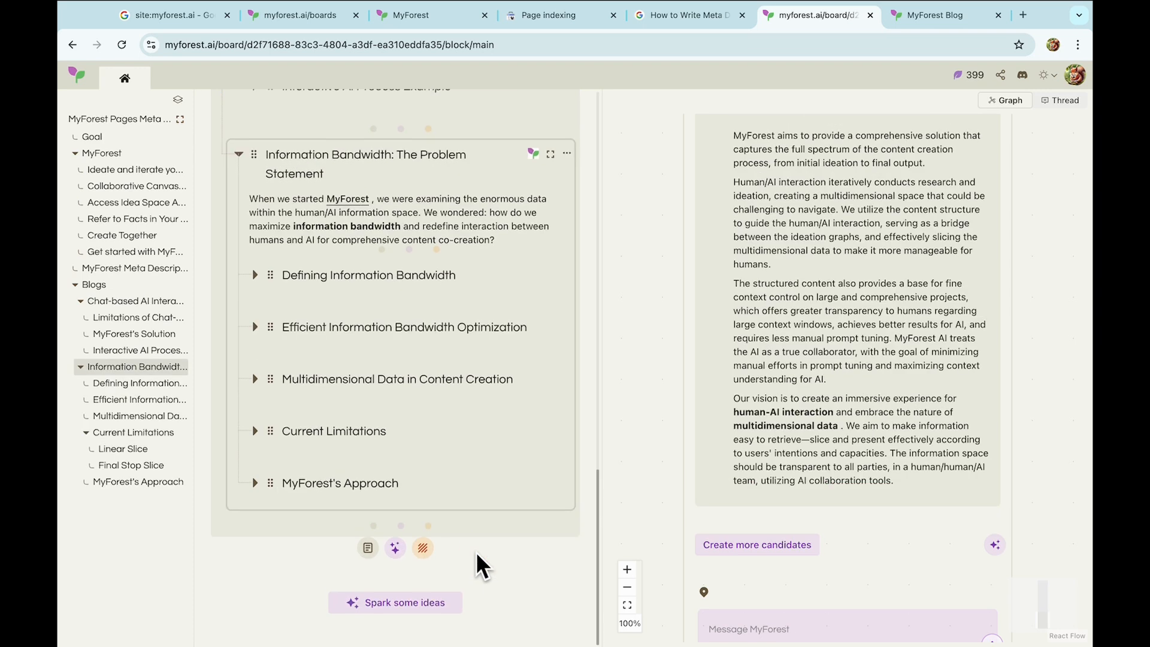
- Select the whole Blogs block and send the AI the prompt "Create meta description for each blog"
{"action": "scroll", "coordinate": [484, 561], "scroll_direction": "up", "scroll_amount": 7}
{"action": "left_click", "coordinate": [406, 211]}
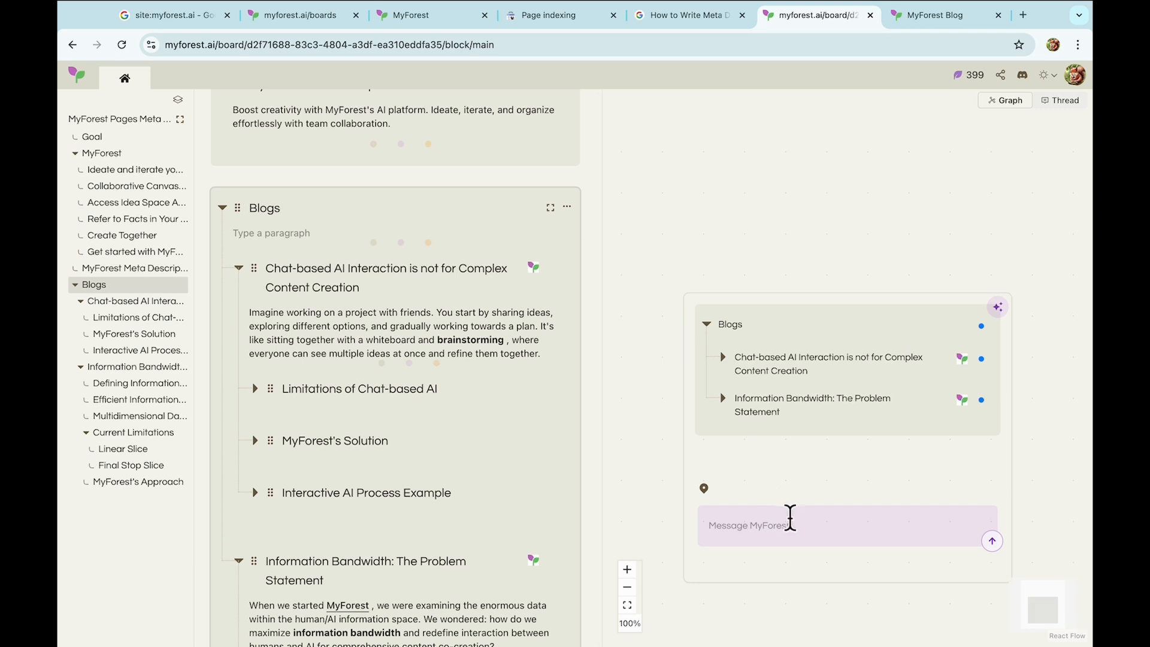
{"action": "left_click", "coordinate": [788, 520]}
{"action": "type", "text": "create meta descrip"}
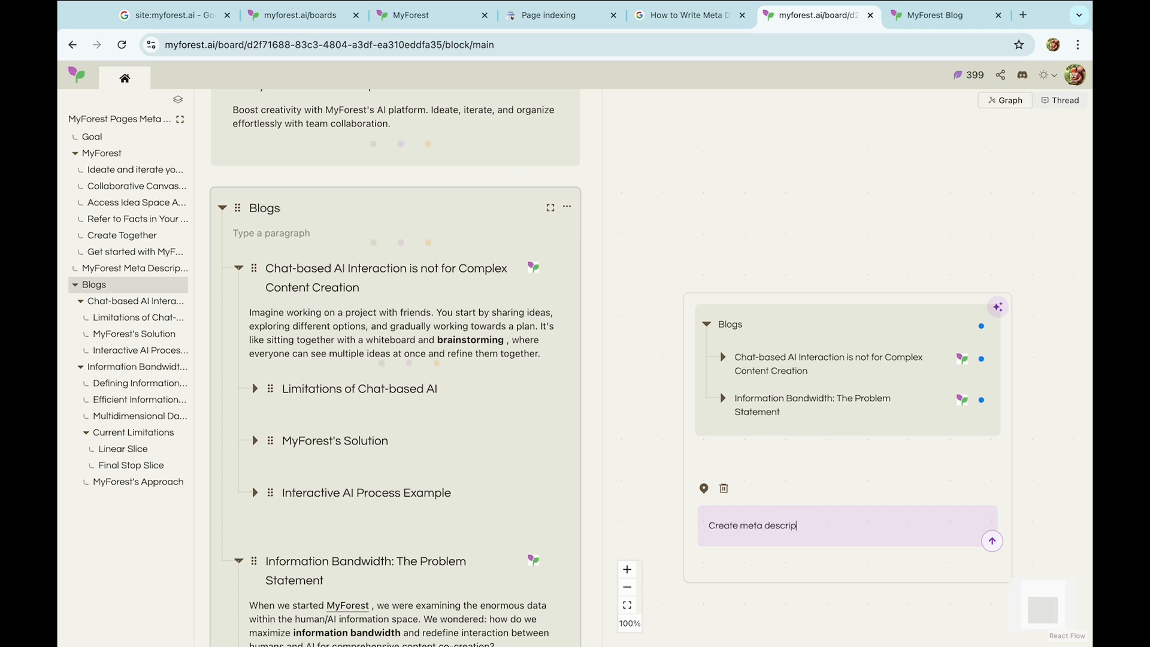
{"action": "type", "text": "tion for each blog"}
{"action": "key", "text": "Return"}
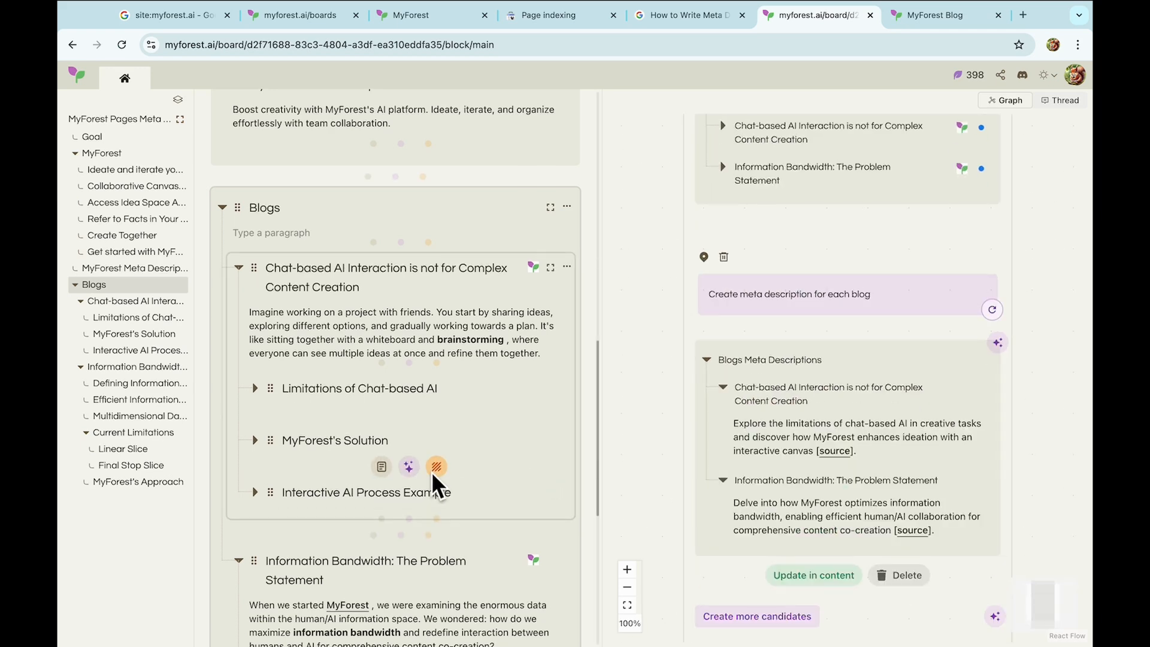
- Add the generated Blogs Meta Descriptions block below the Blogs block and expand its two article entries
{"action": "scroll", "coordinate": [434, 484], "scroll_direction": "down", "scroll_amount": 5}
{"action": "scroll", "coordinate": [433, 474], "scroll_direction": "down", "scroll_amount": 2}
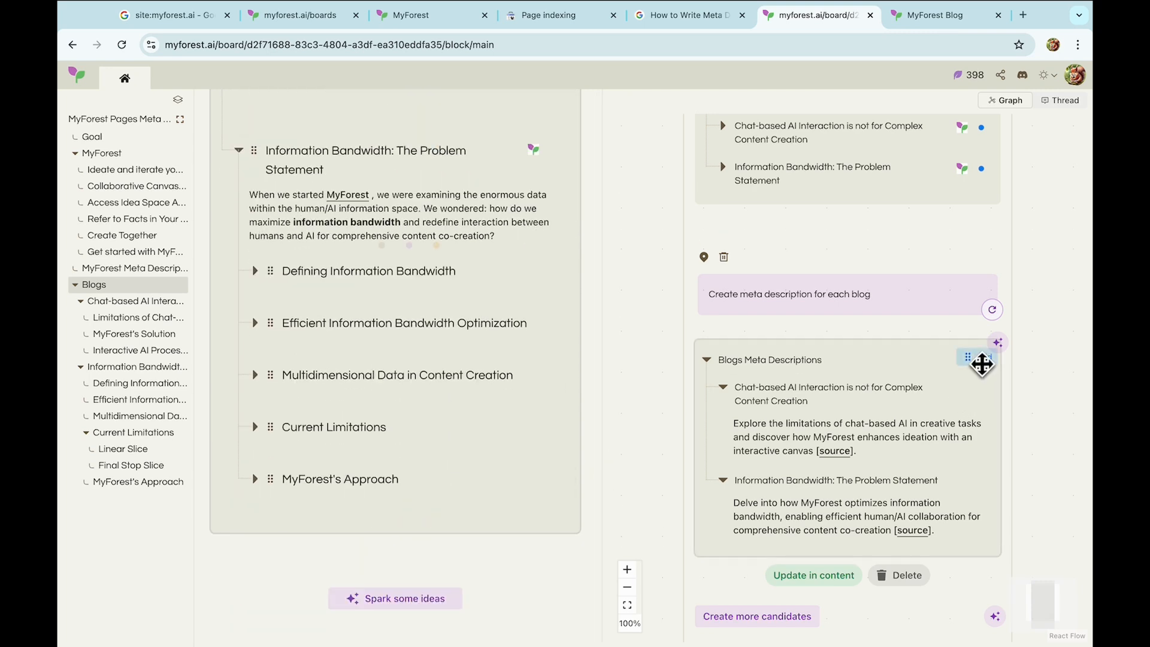
{"action": "left_click_drag", "start_coordinate": [981, 364], "coordinate": [415, 560]}
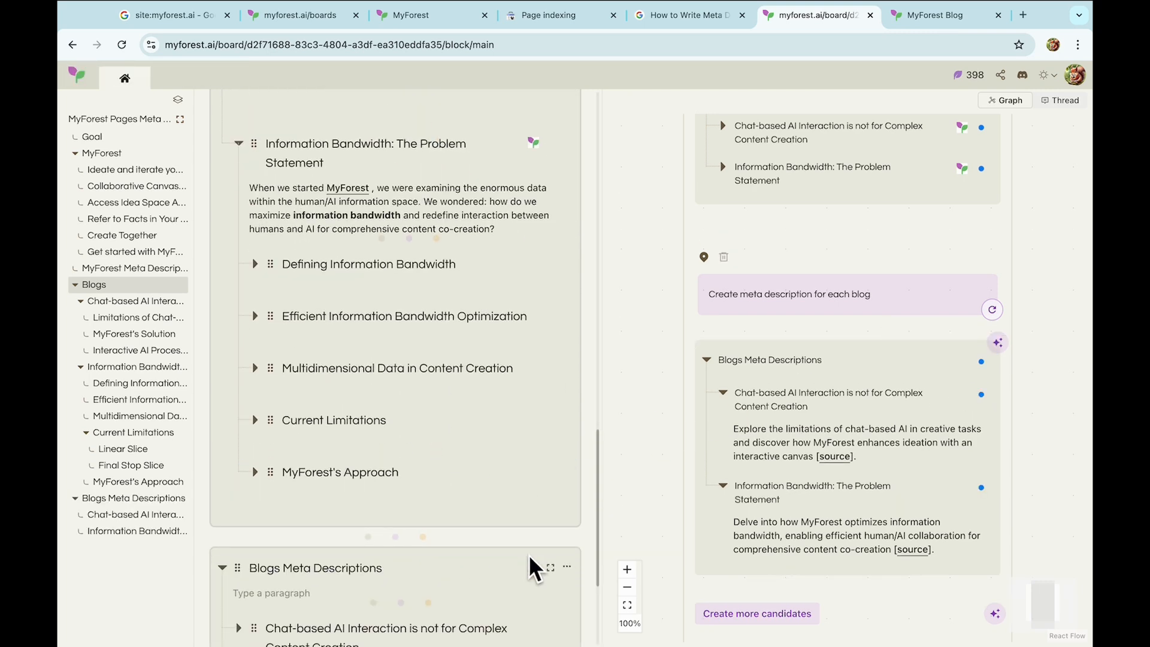
{"action": "scroll", "coordinate": [537, 566], "scroll_direction": "down", "scroll_amount": 3}
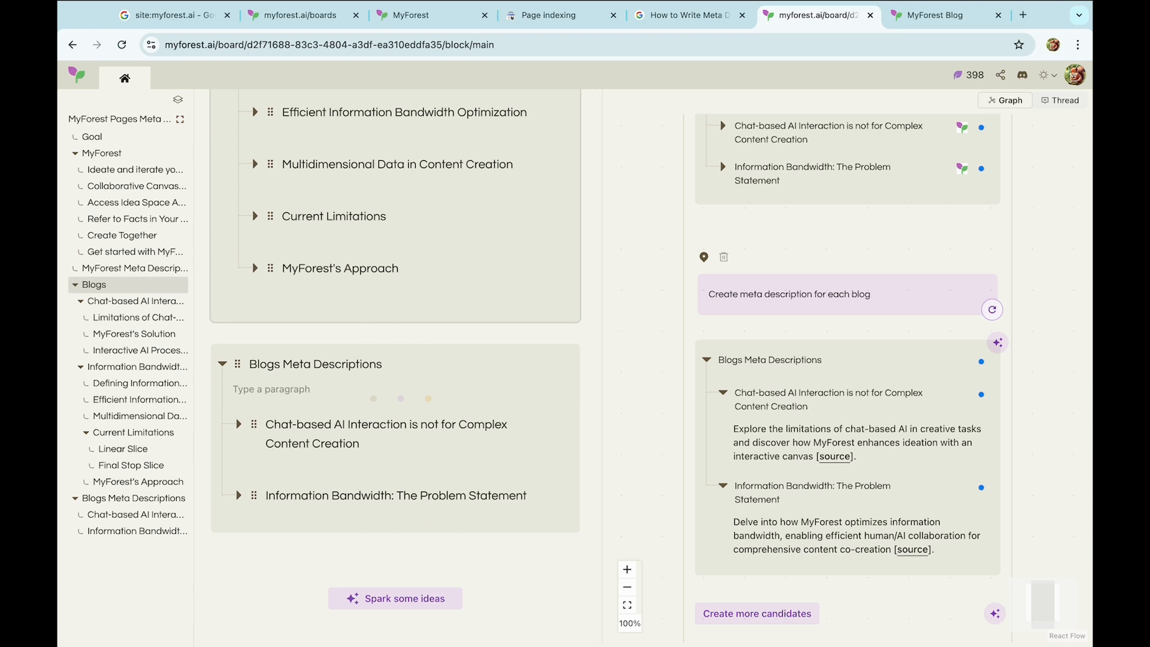
{"action": "left_click", "coordinate": [141, 516]}
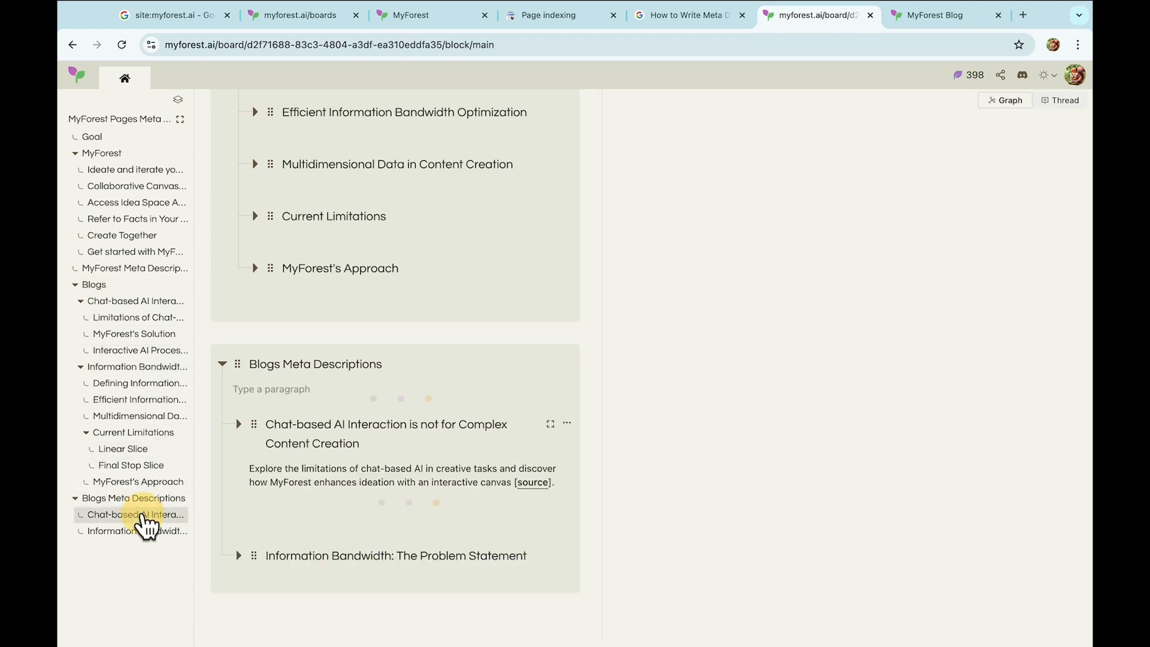
{"action": "left_click", "coordinate": [151, 532]}
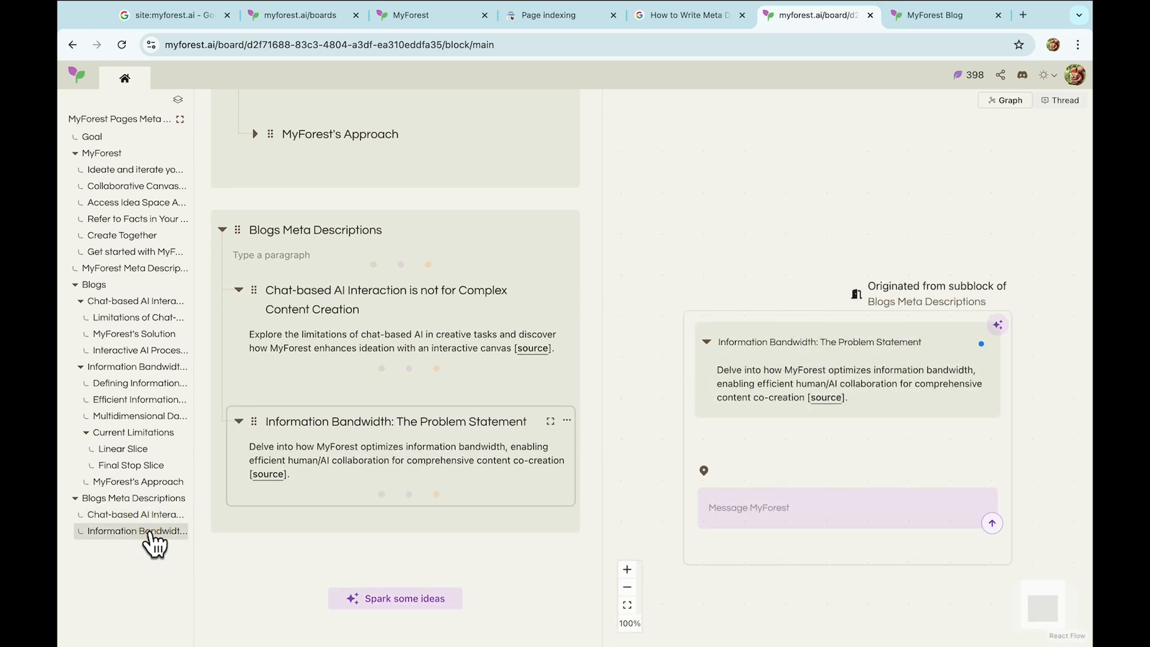